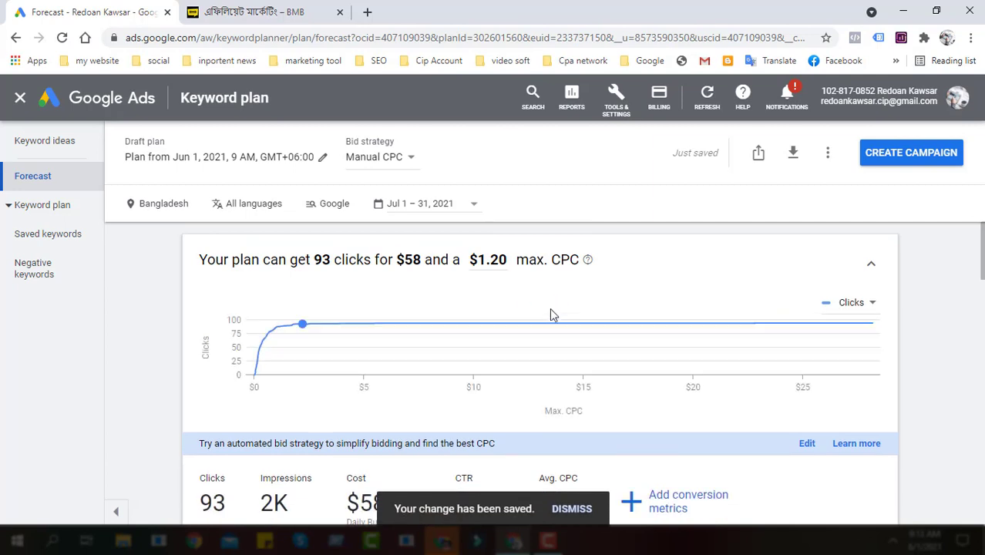
Review the forecast's cost, clicks, impressions, CTR and average CPC totals for the plan
scroll(358, 470, down, 2)
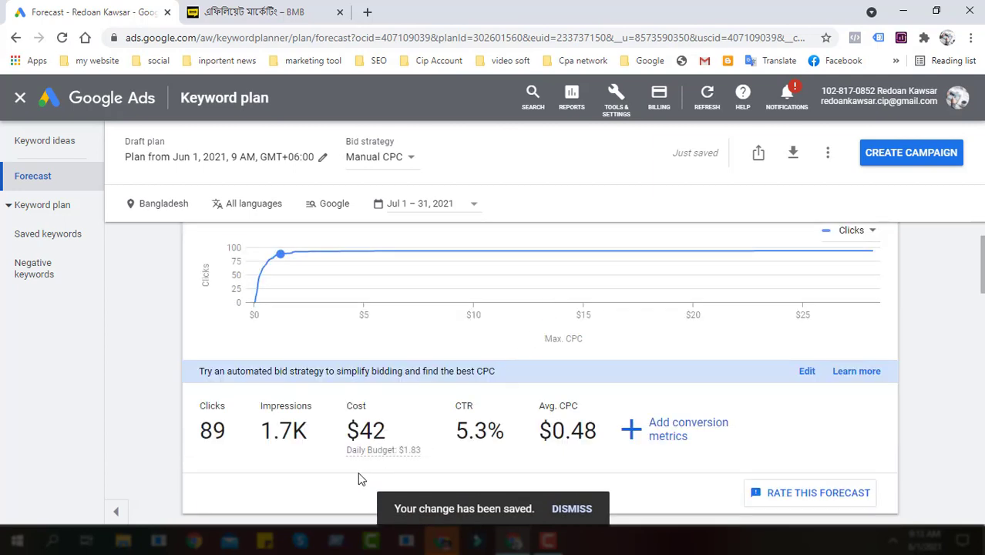
double_click(380, 430)
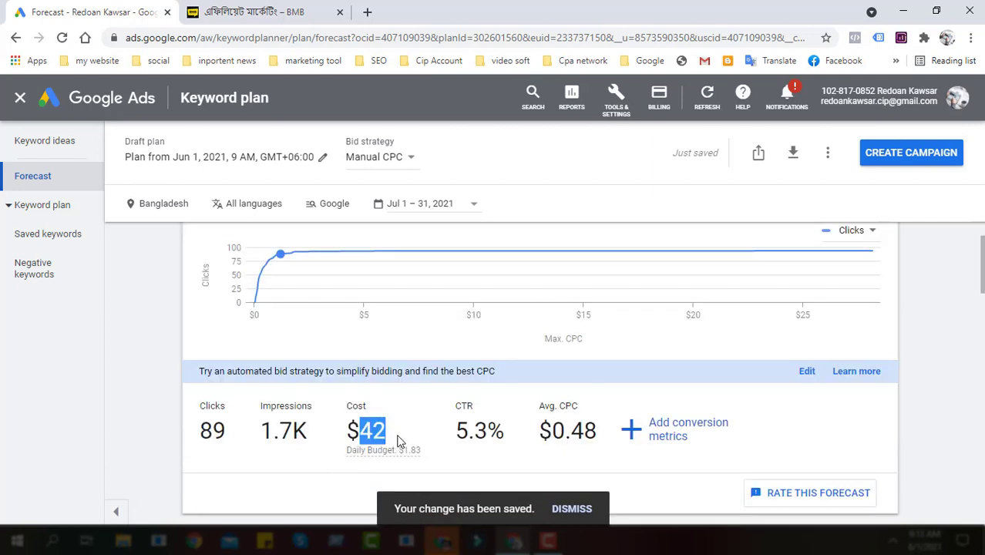
double_click(208, 435)
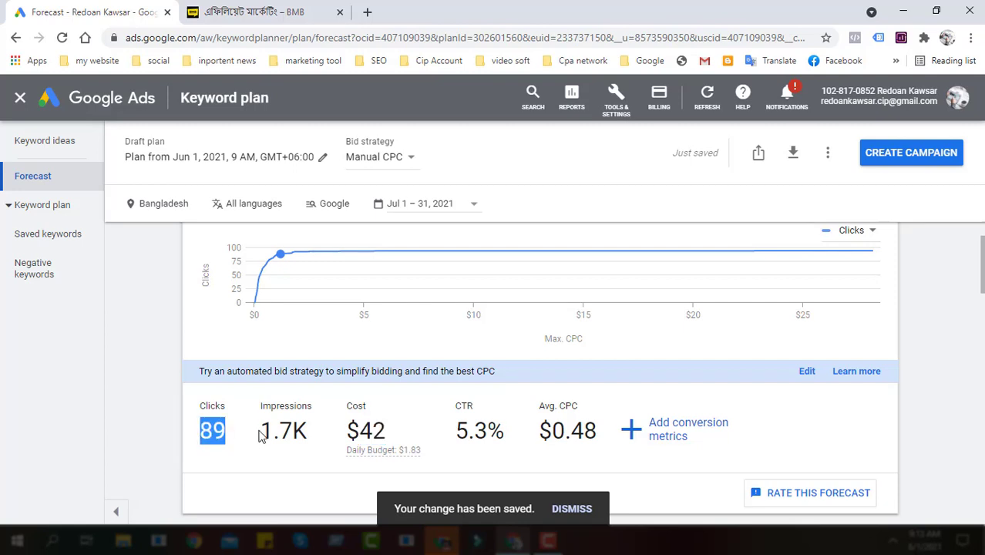
drag(259, 430, 310, 431)
drag(450, 436, 600, 436)
scroll(599, 430, down, 1)
scroll(601, 468, up, 2)
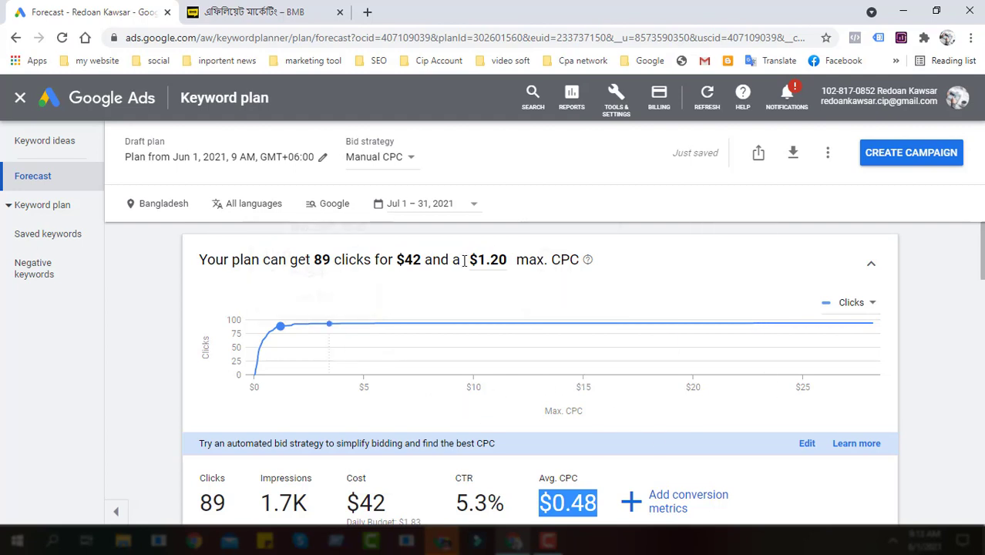
Set the plan's maximum CPC to $1.00 and update the forecast
click(506, 262)
key(BackSpace)
key(BackSpace)
text(0)
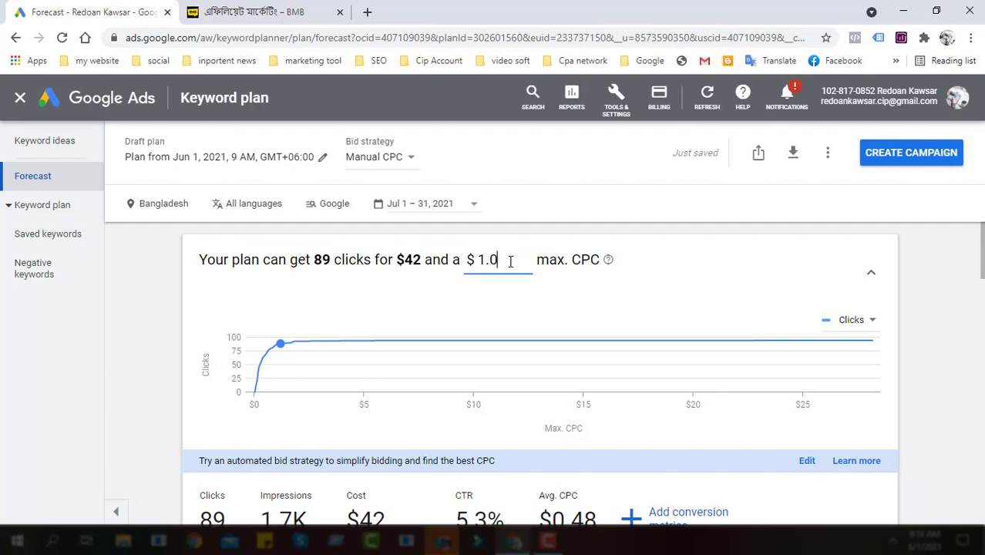
text(0)
key(Return)
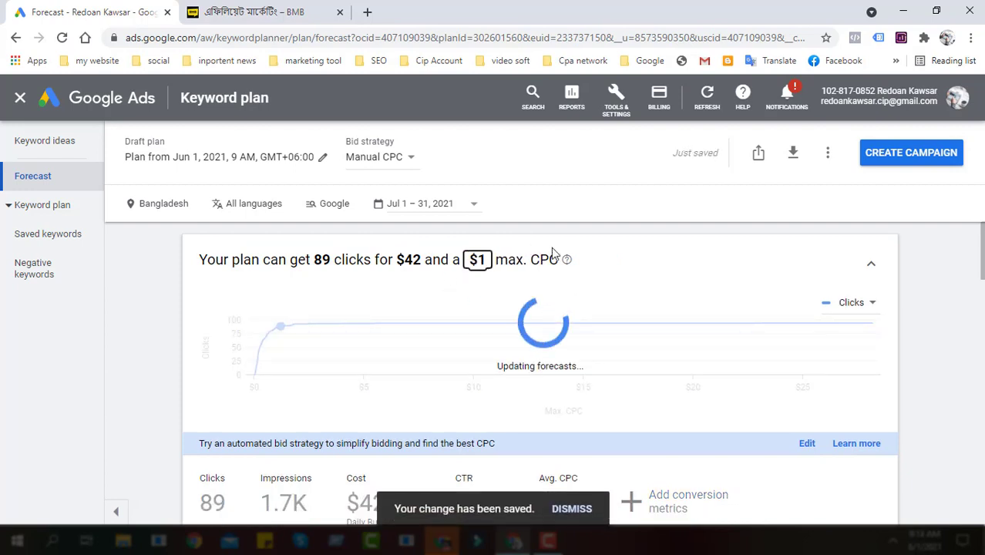
Examine the forecast's cost, impressions and average CPC at the new bid, along with the per-keyword forecast table
scroll(344, 378, down, 1)
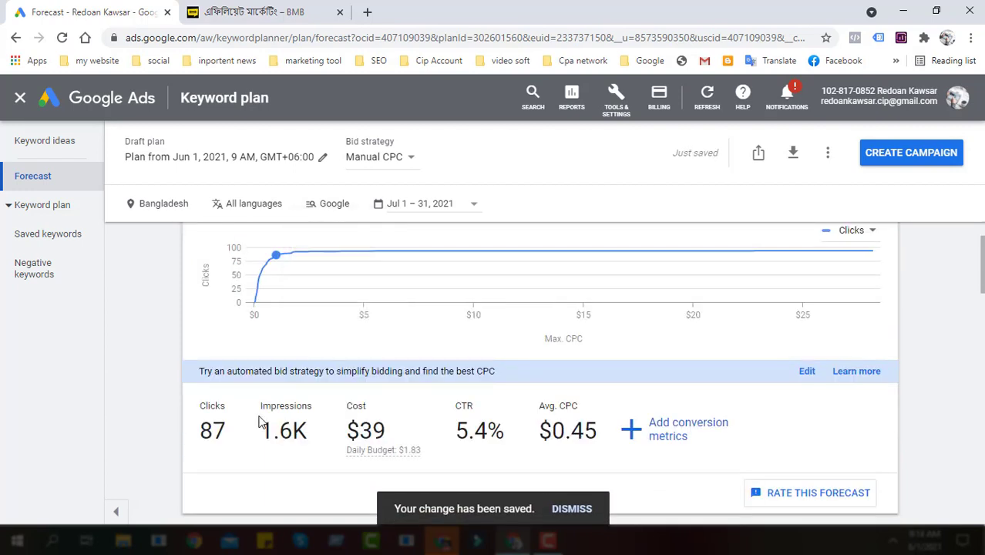
double_click(361, 431)
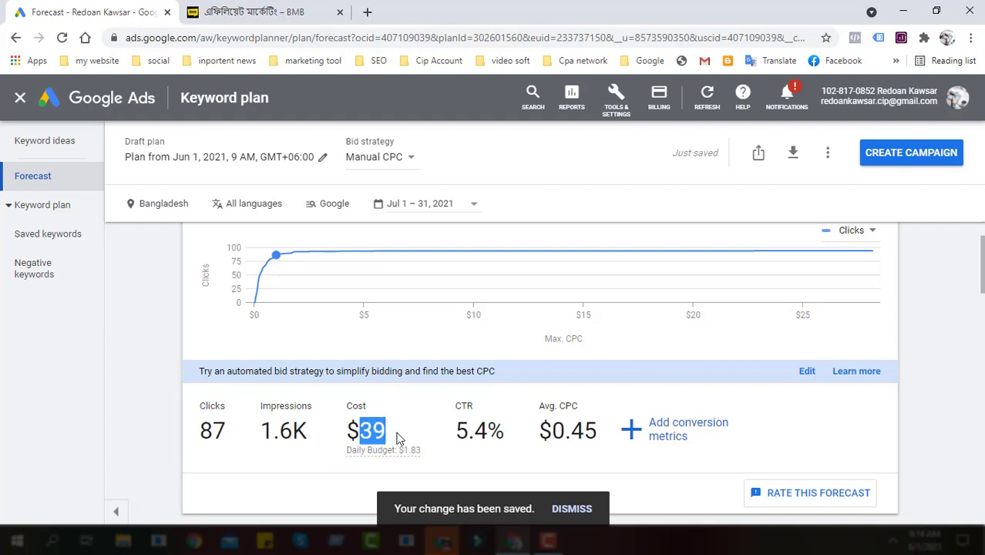
double_click(288, 432)
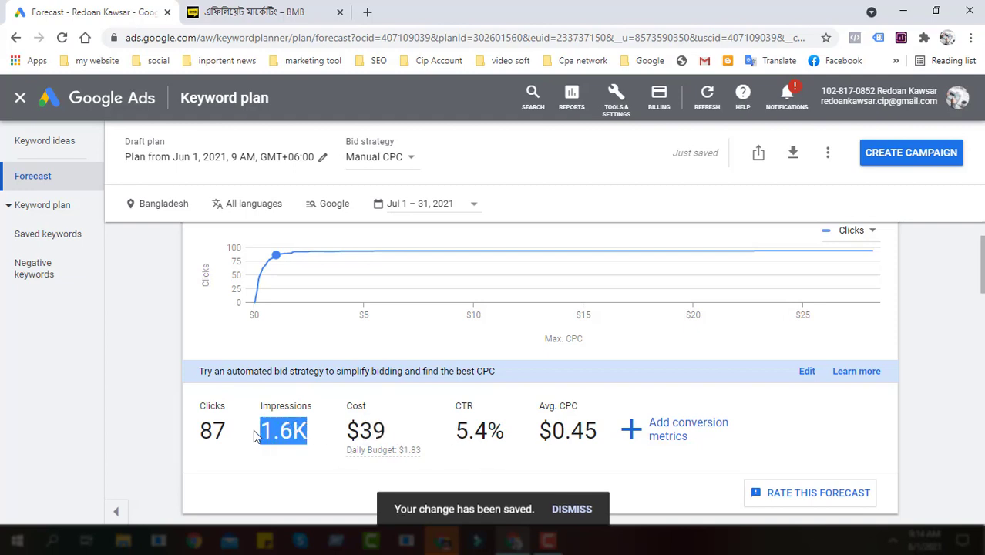
double_click(586, 432)
scroll(447, 404, down, 5)
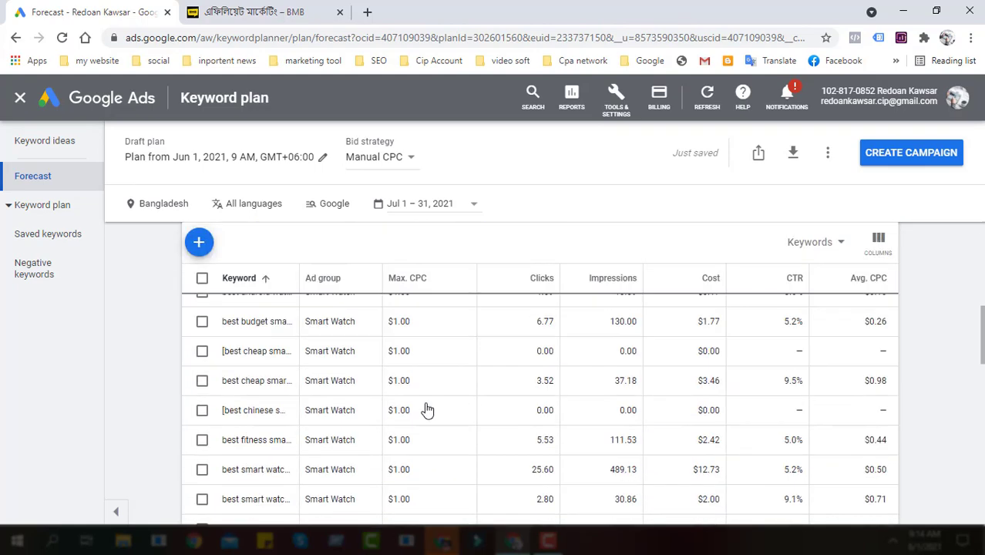
scroll(395, 437, down, 2)
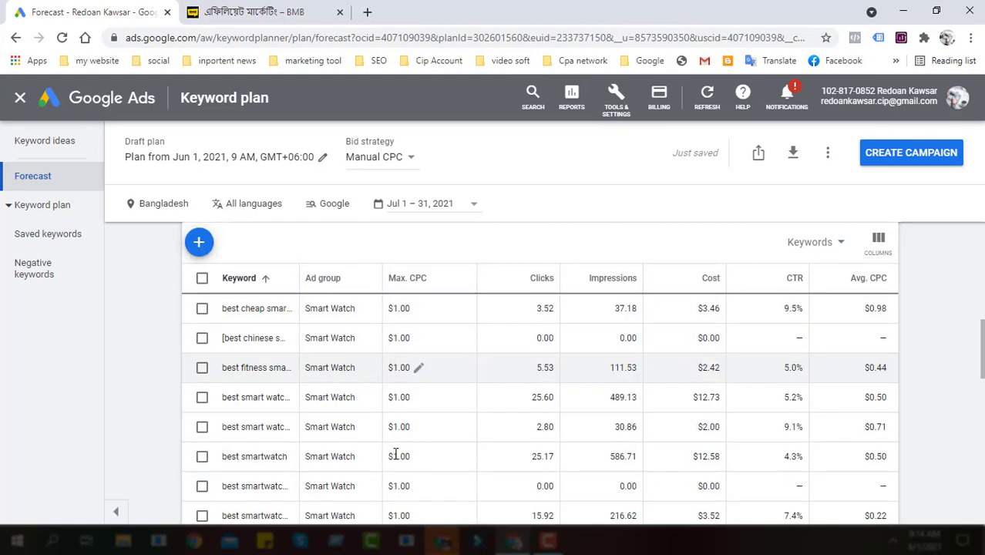
scroll(395, 454, up, 4)
scroll(410, 458, down, 4)
Inspect the device breakdown for mobile phone cost and clicks, and the cost share in the locations chart
scroll(409, 445, down, 7)
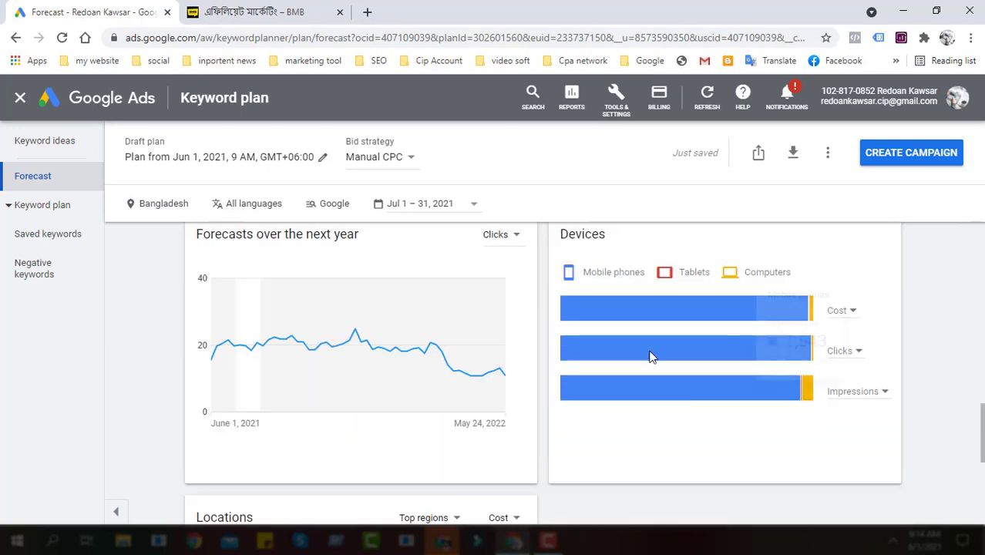
mouse_move(651, 315)
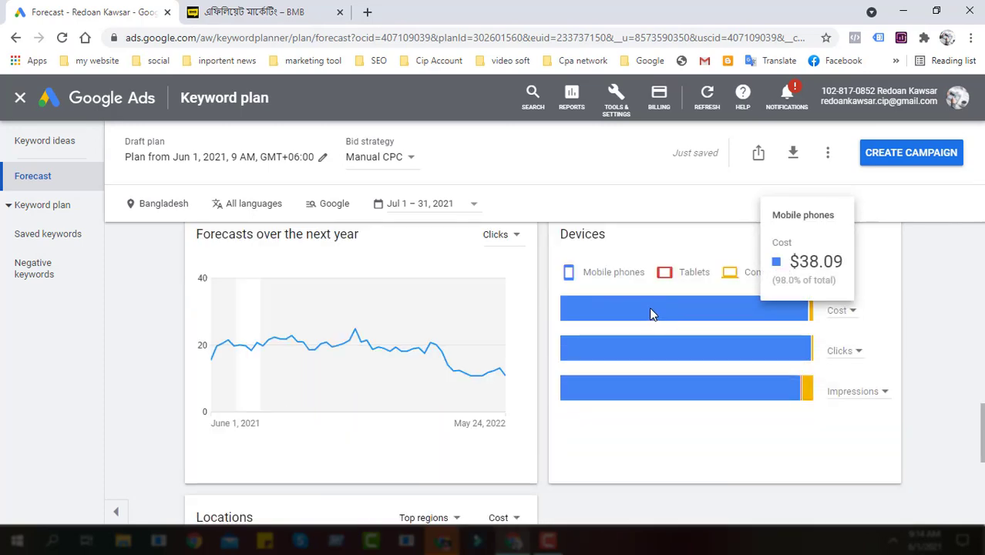
mouse_move(639, 349)
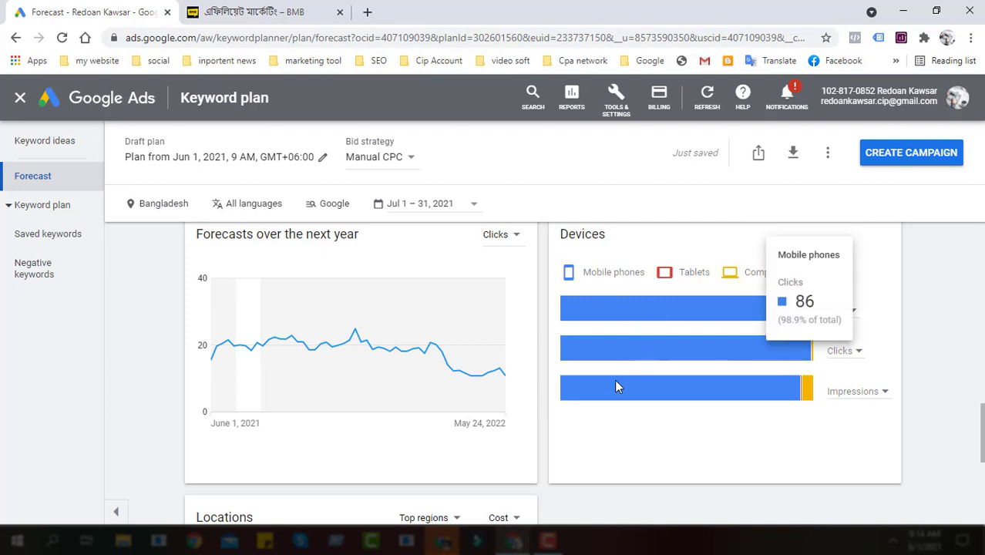
scroll(754, 440, down, 2)
scroll(754, 440, down, 1)
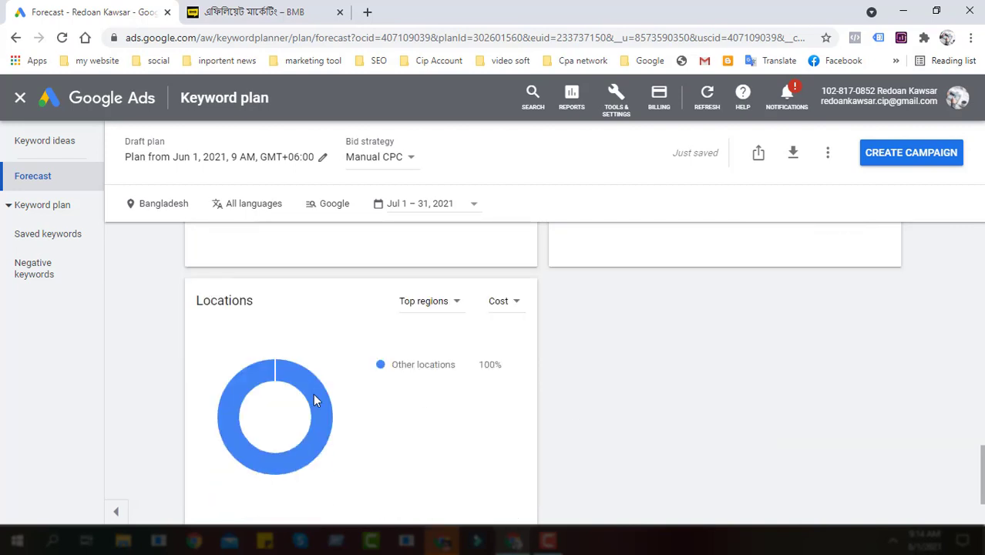
scroll(310, 385, down, 2)
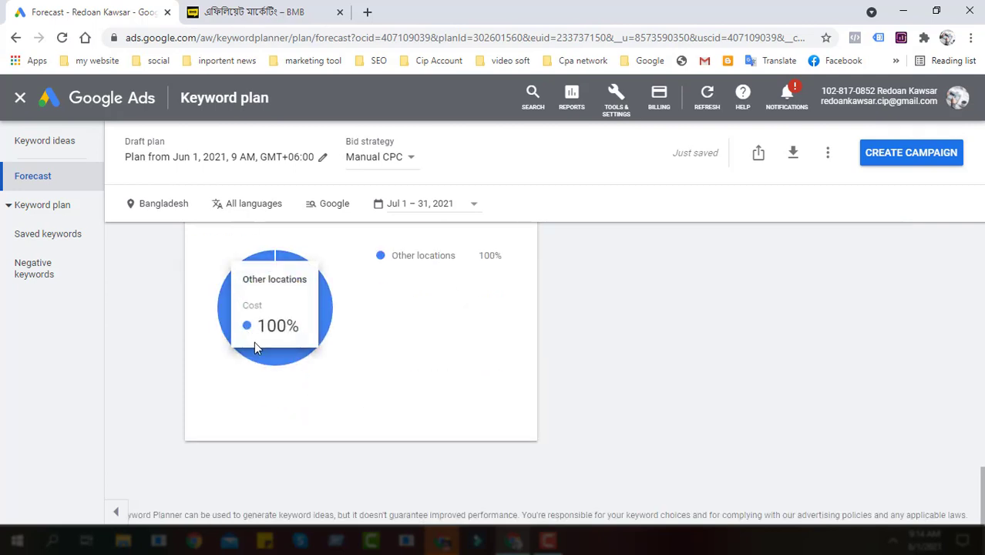
Replace Bangladesh with the United States as the plan's targeted location and save the change
click(197, 208)
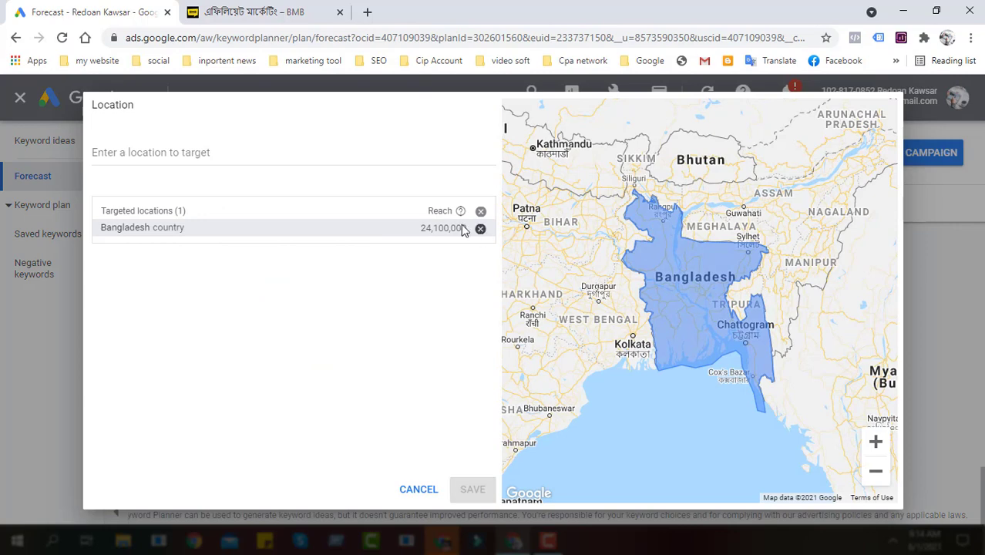
click(480, 228)
click(246, 155)
text(usa)
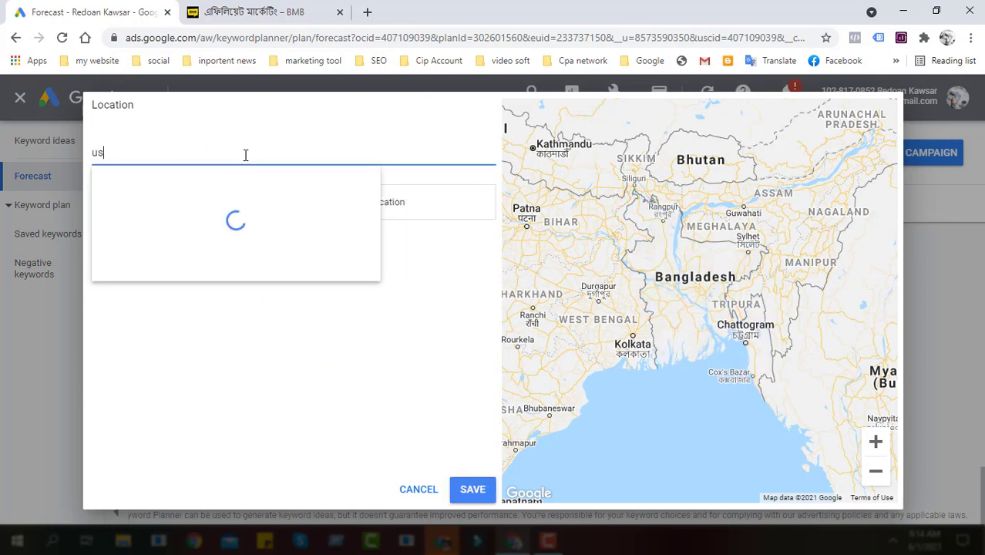
click(105, 193)
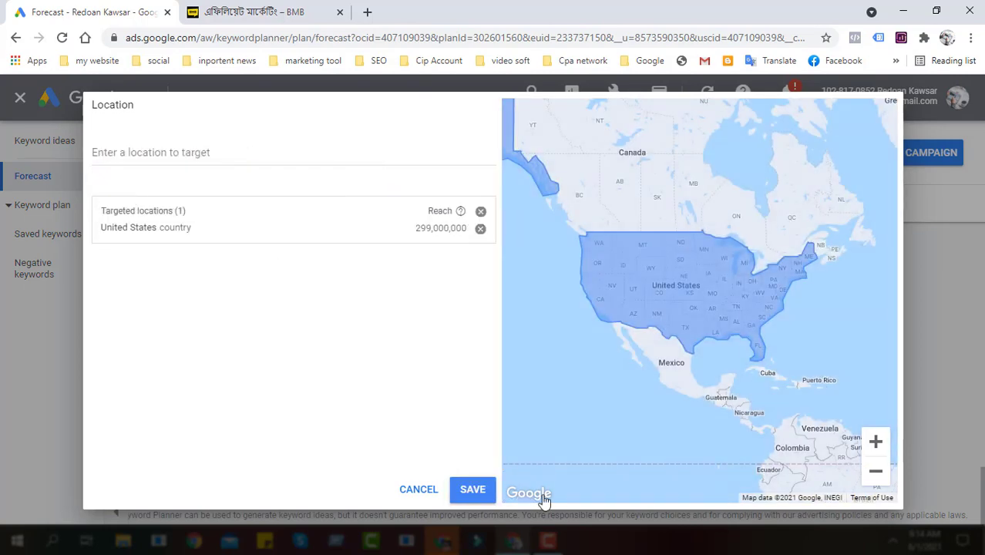
click(474, 493)
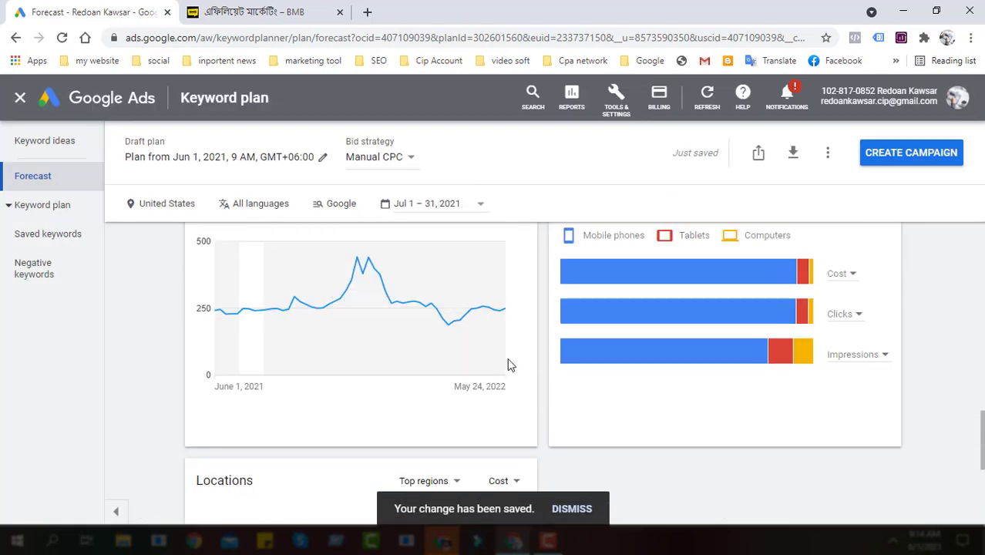
Examine the United States forecast's top regions, weekly clicks over the next year and tablet share in the device breakdown
scroll(400, 322, up, 2)
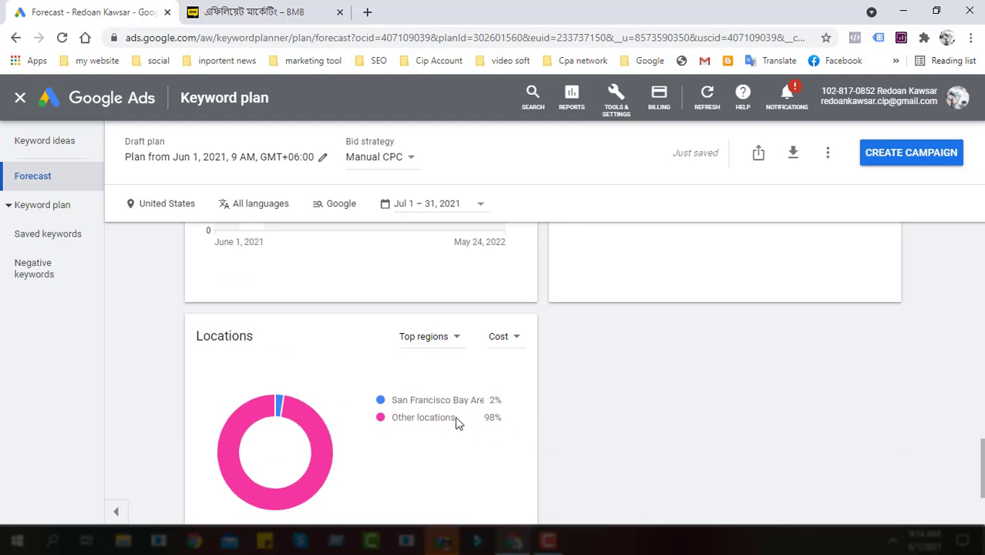
scroll(671, 419, up, 1)
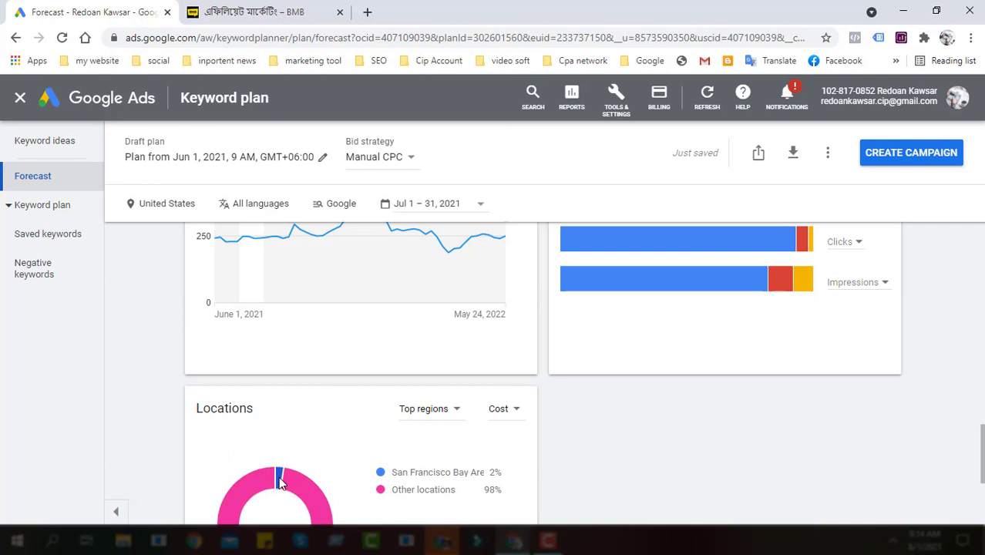
mouse_move(321, 467)
scroll(573, 425, up, 2)
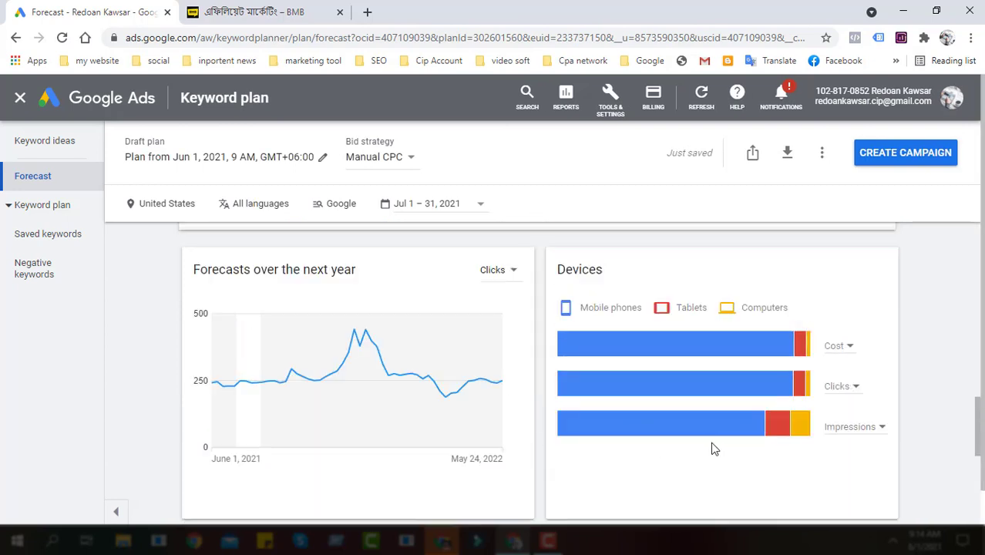
mouse_move(503, 385)
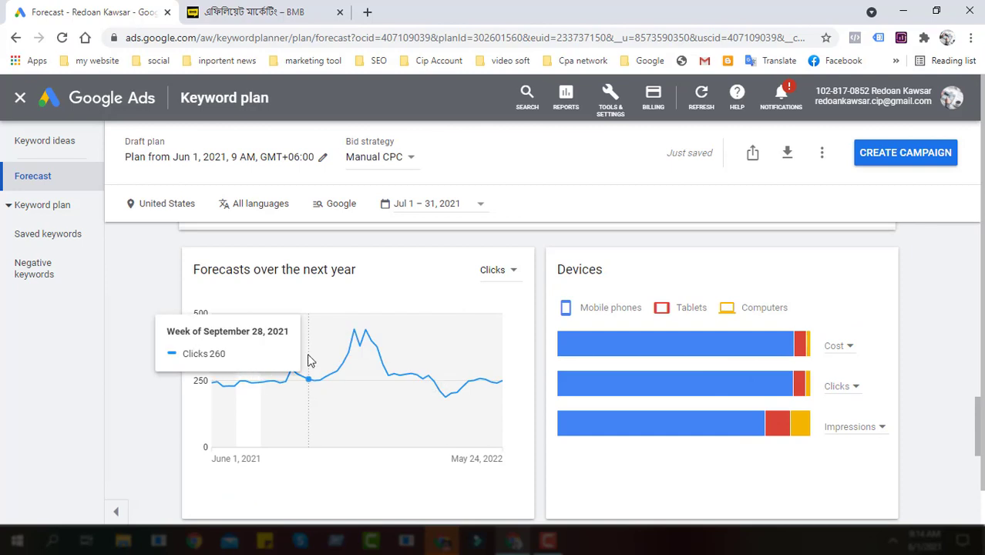
mouse_move(801, 400)
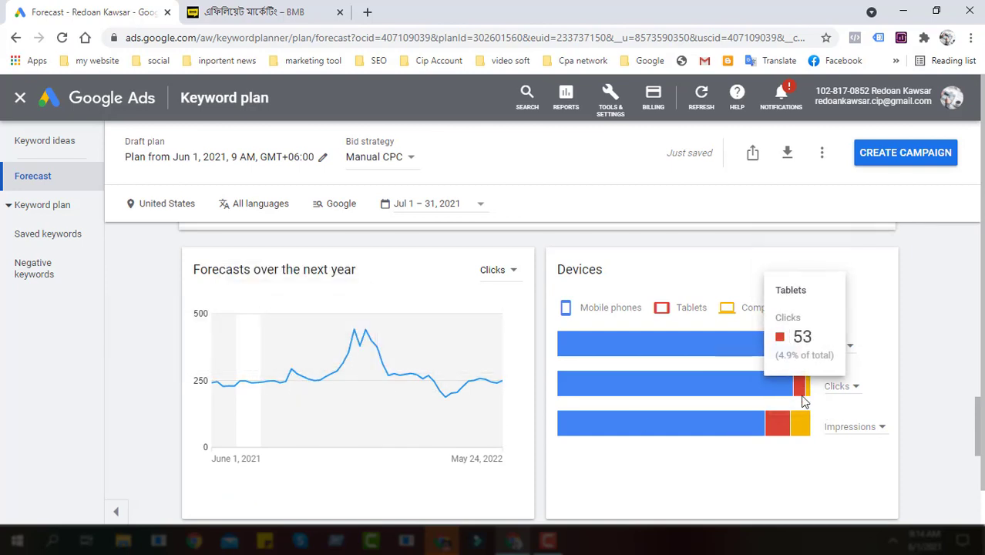
scroll(801, 424, up, 2)
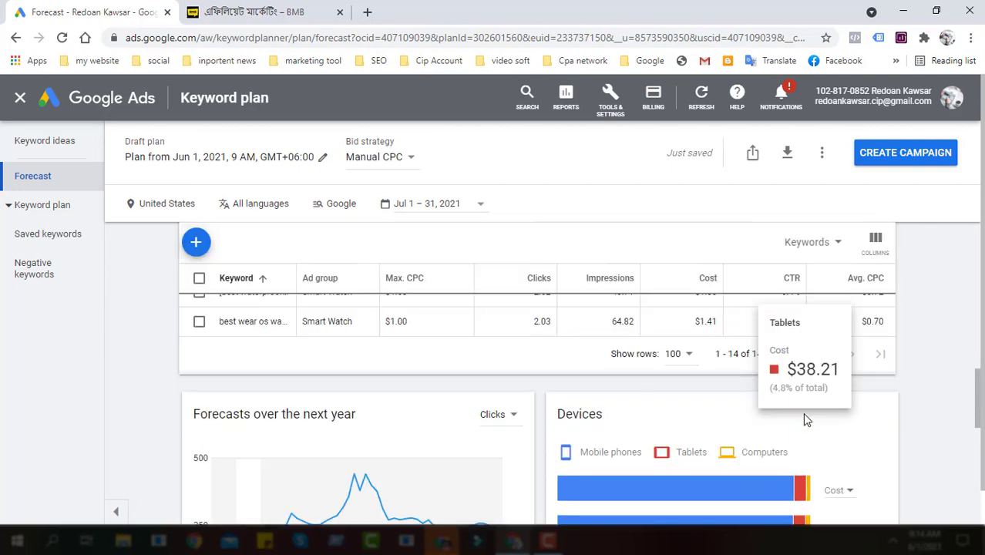
Review the United States forecast summary, checking clicks, impressions, cost and daily budget against the forecast period
scroll(804, 418, up, 10)
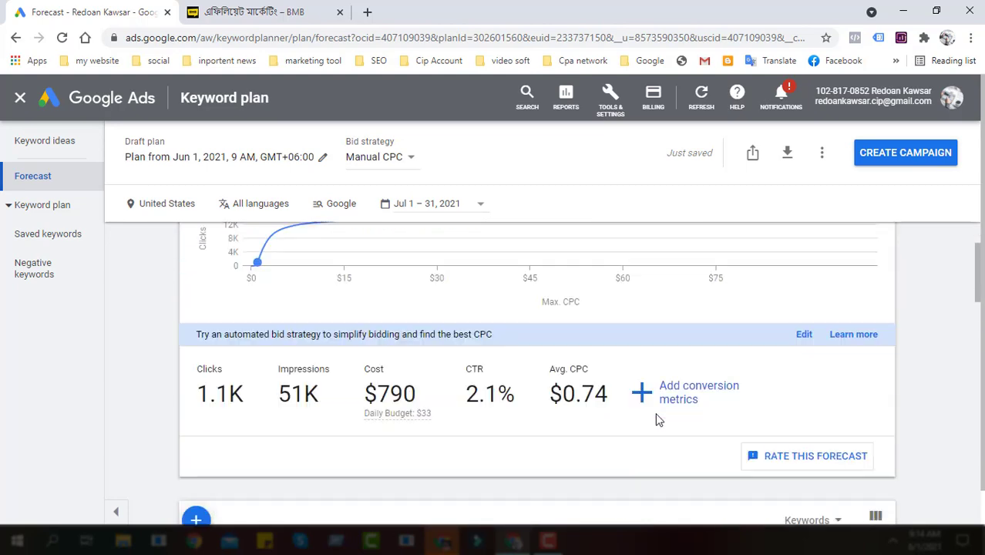
scroll(655, 416, up, 2)
scroll(381, 348, down, 1)
mouse_move(381, 348)
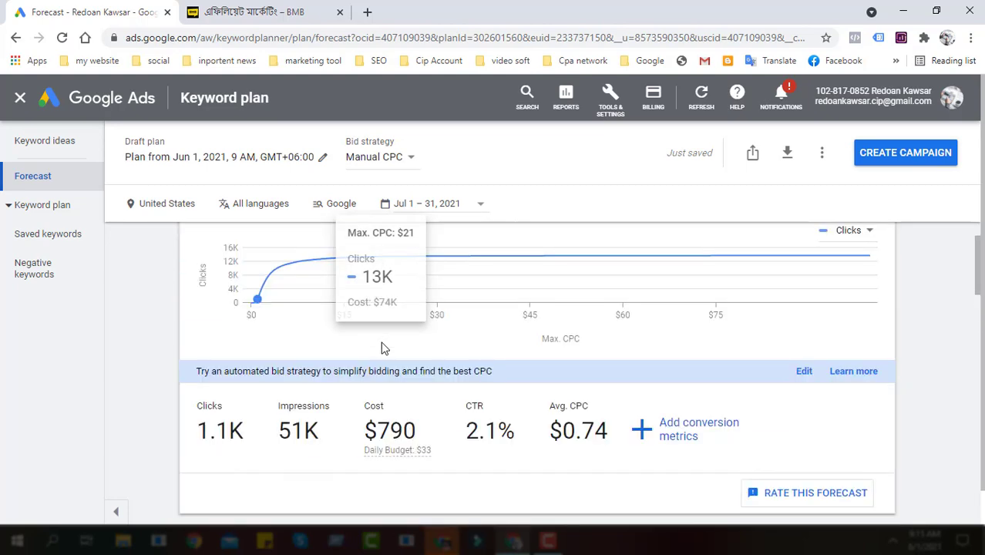
drag(197, 441, 327, 433)
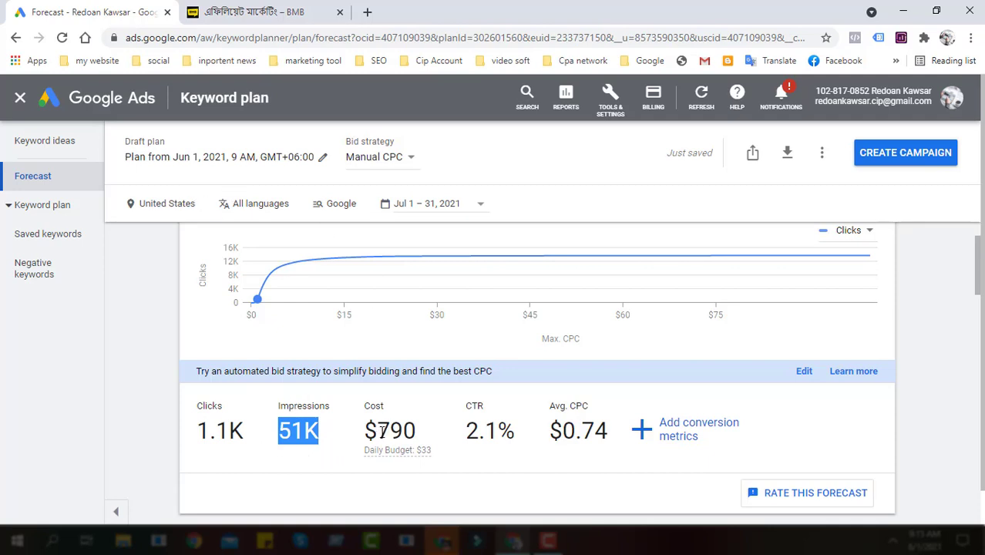
drag(378, 430, 420, 437)
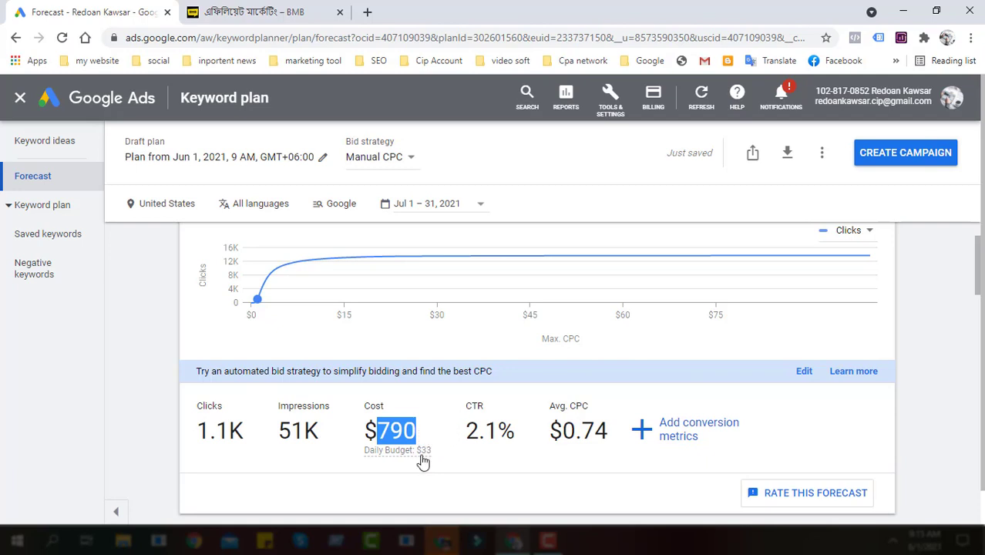
drag(418, 455, 434, 459)
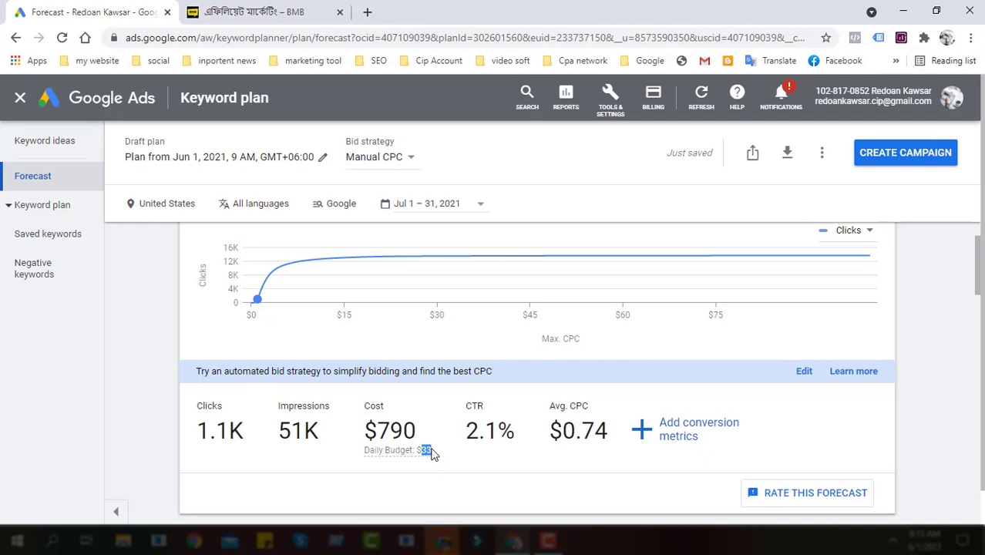
scroll(742, 395, up, 1)
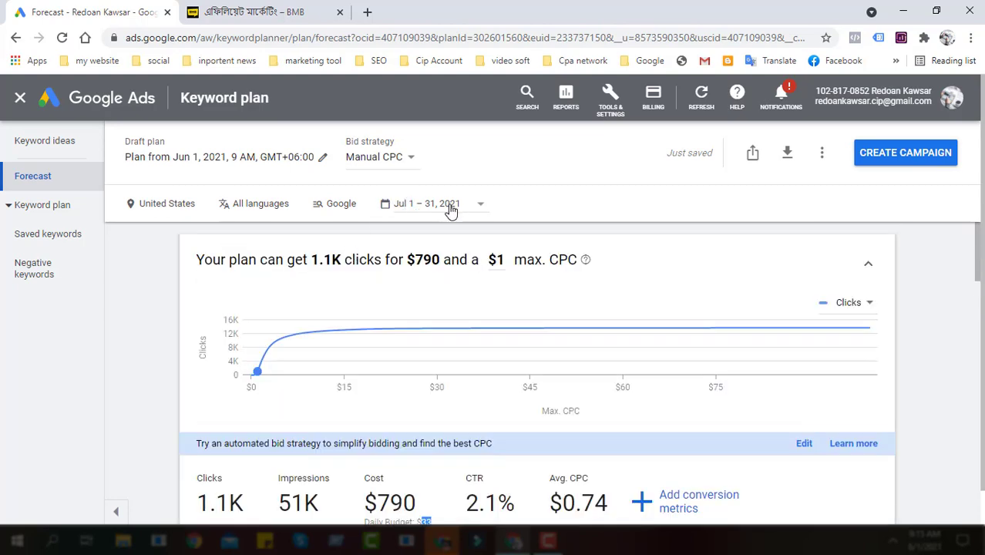
scroll(416, 335, down, 2)
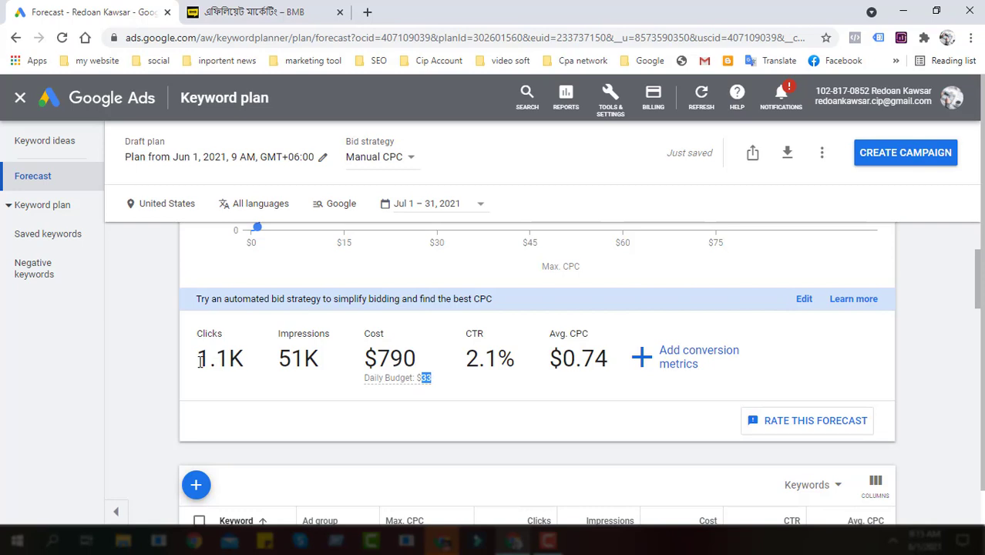
drag(199, 361, 233, 360)
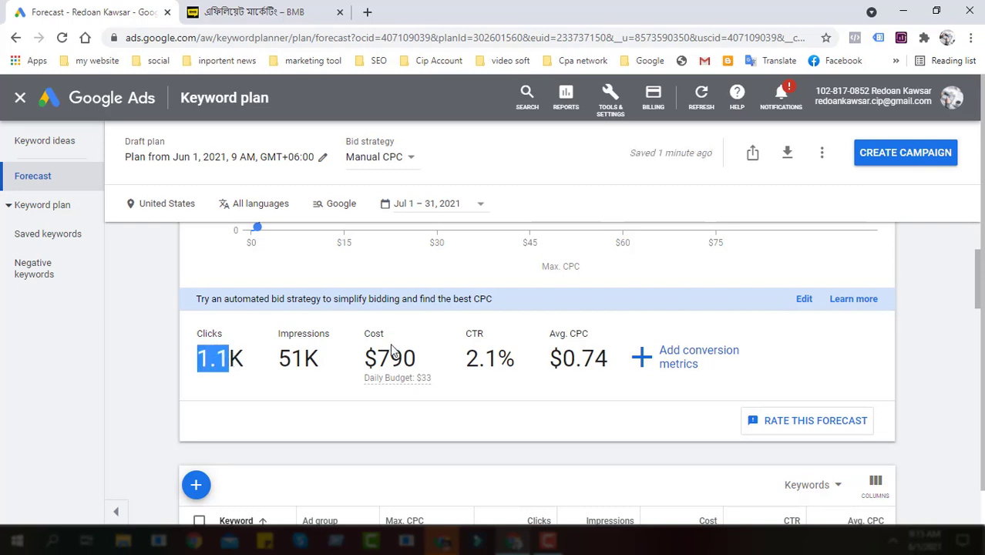
drag(376, 358, 430, 359)
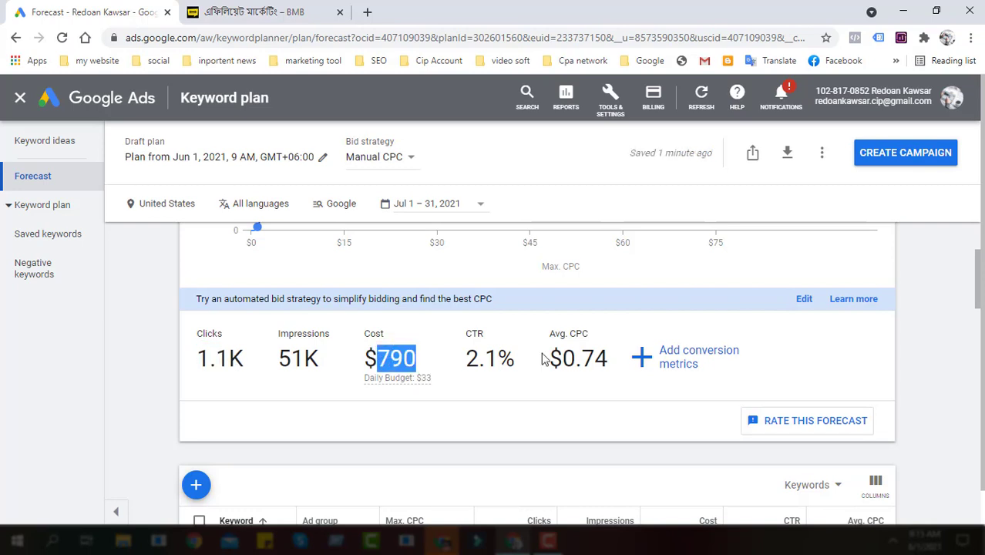
Check the United States forecast's average CPC, device breakdown and clicks curve against the maximum CPC
drag(577, 358, 609, 359)
scroll(708, 391, up, 3)
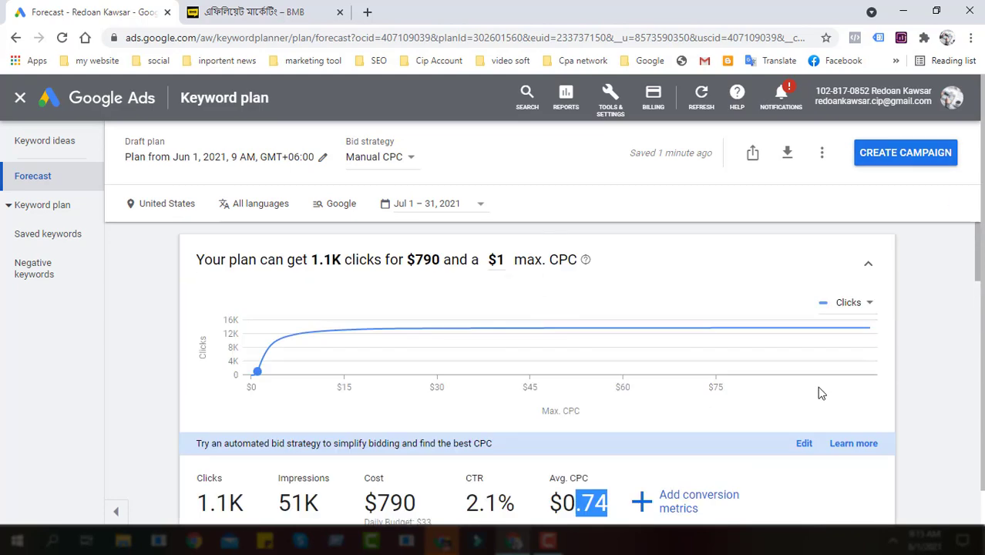
scroll(555, 391, down, 15)
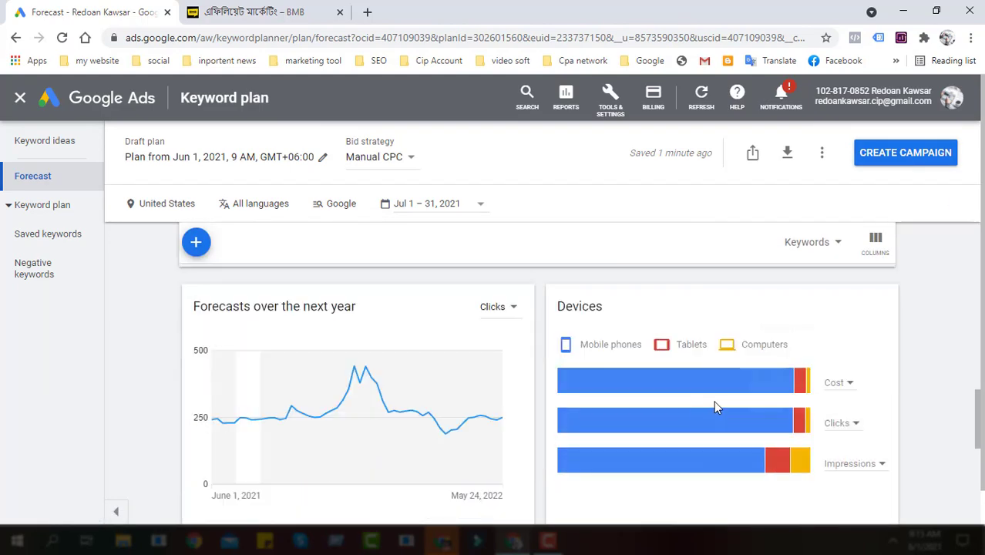
scroll(710, 413, up, 15)
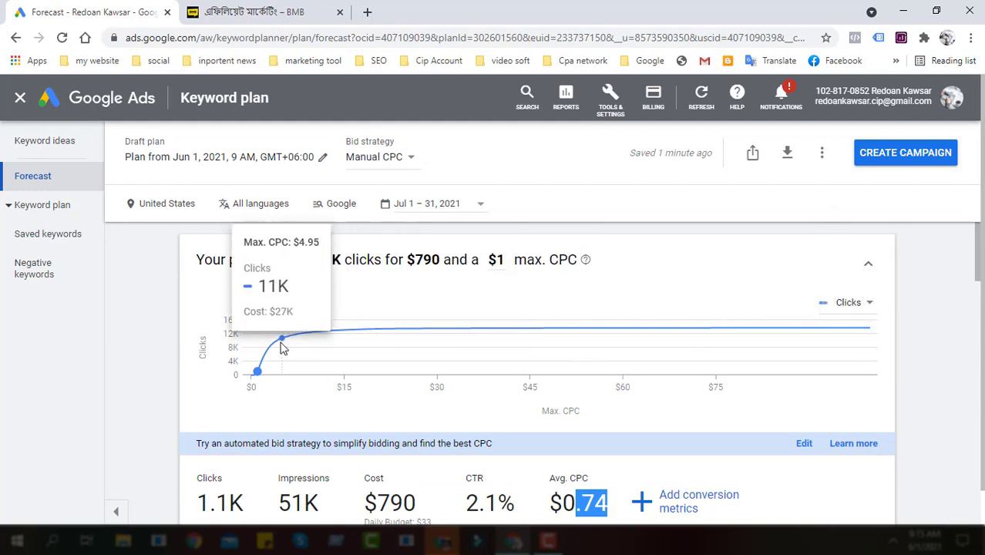
Create a campaign from the plan named "Smart Watch | 23-38 | 100$" with a custom average daily budget of $100
click(880, 165)
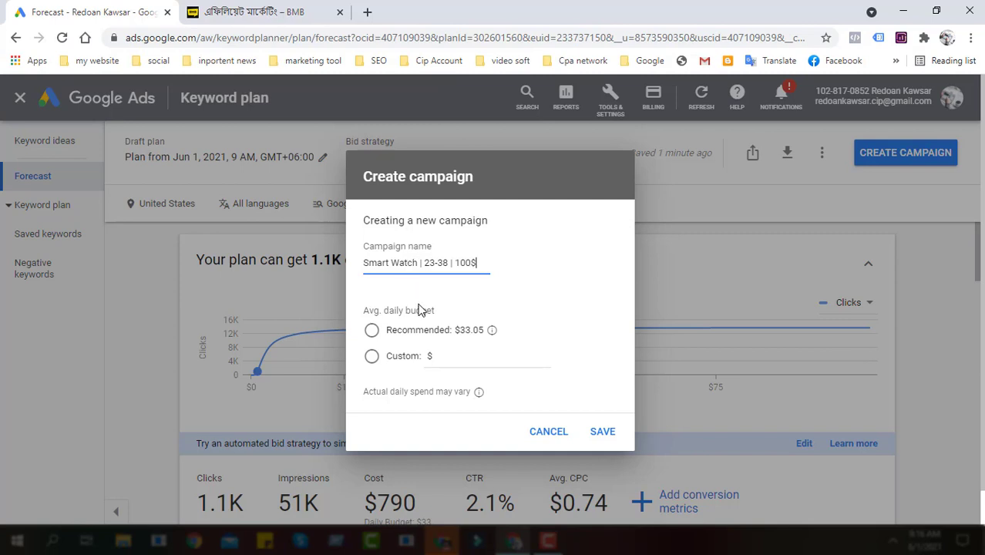
click(454, 357)
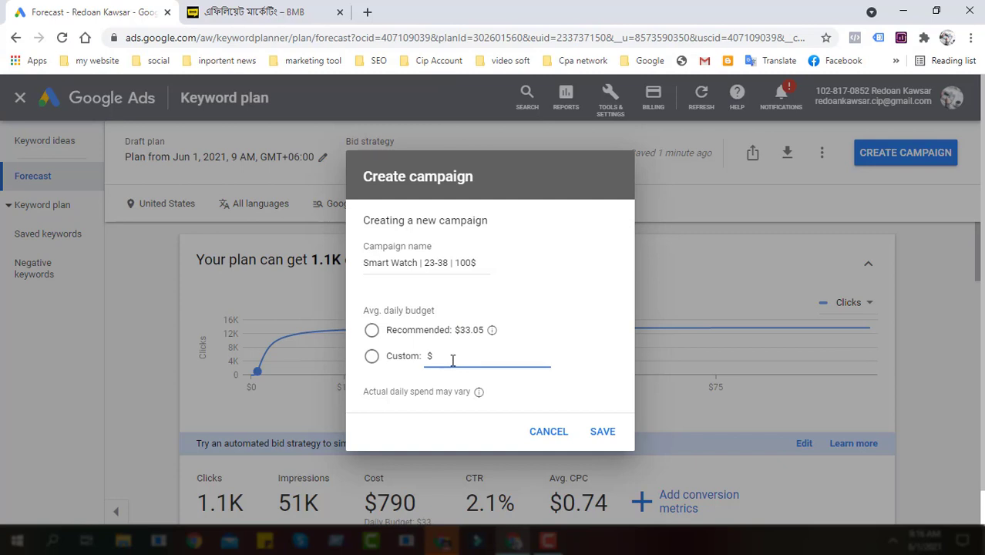
text(1200)
key(BackSpace)
drag(393, 393, 579, 426)
click(595, 431)
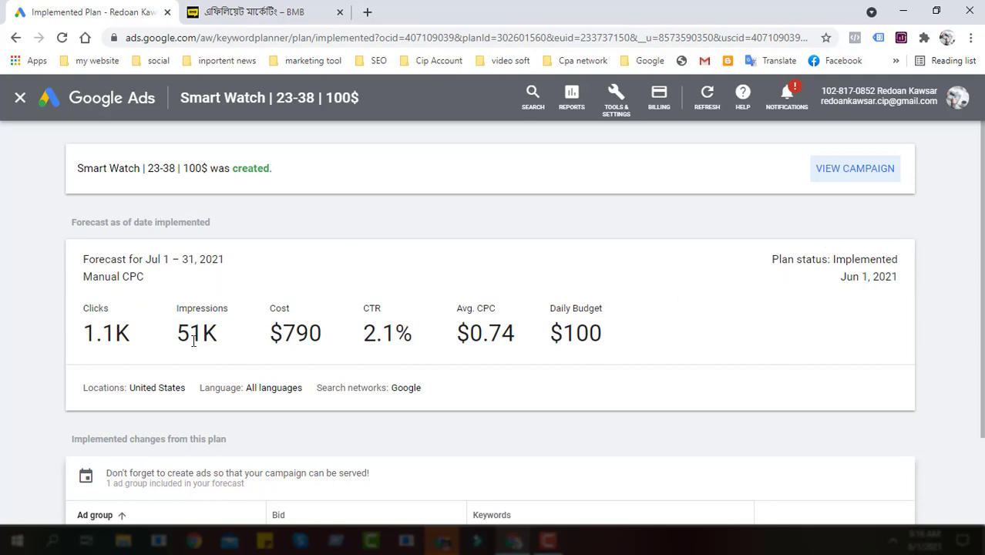
Review the implemented plan's forecast figures for clicks, cost, impressions, average CPC and CTR
drag(85, 333, 121, 333)
drag(283, 333, 340, 341)
drag(222, 348, 163, 341)
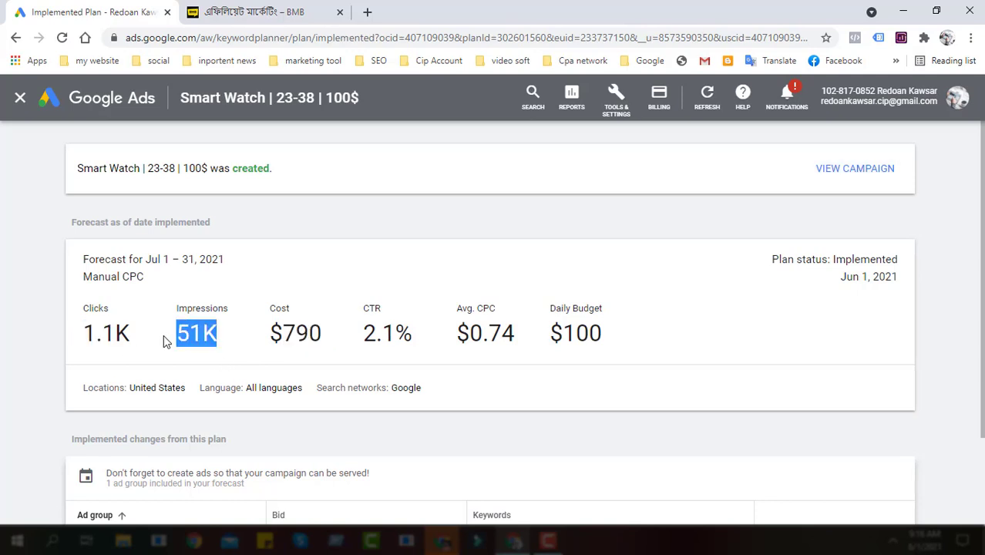
click(484, 335)
drag(482, 336, 516, 336)
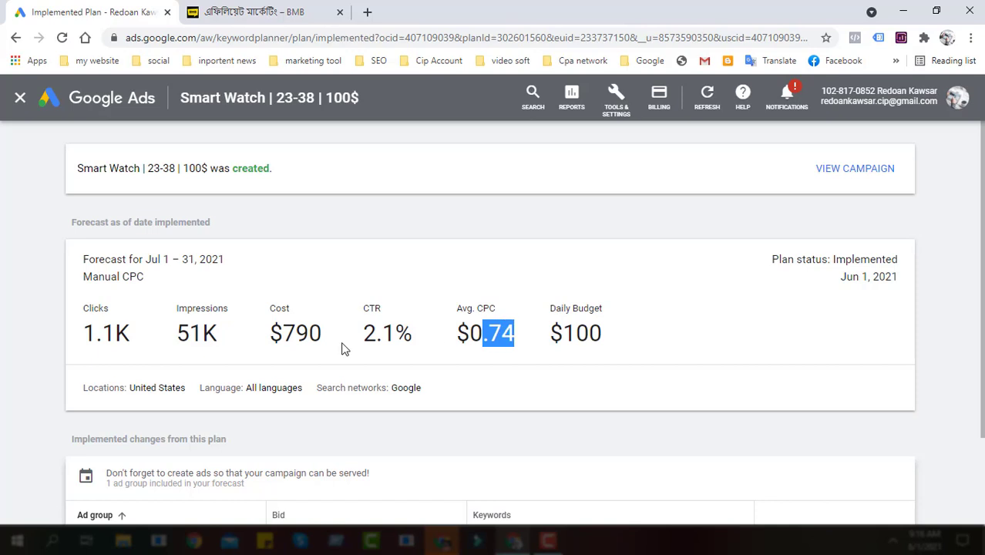
drag(341, 346, 407, 353)
Examine the bid and keywords of the Smart Watch ad group under the plan's implemented changes
scroll(419, 402, down, 2)
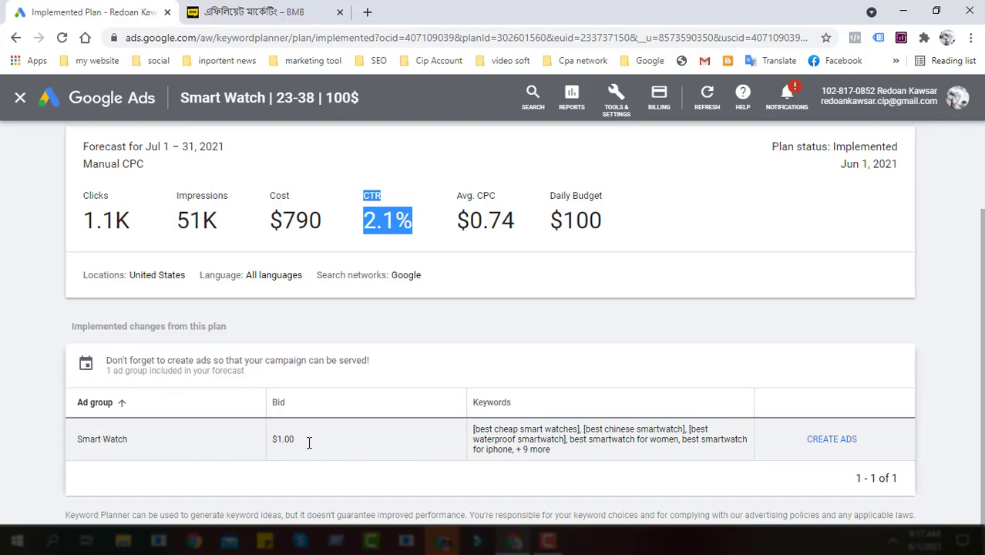
drag(585, 428, 445, 436)
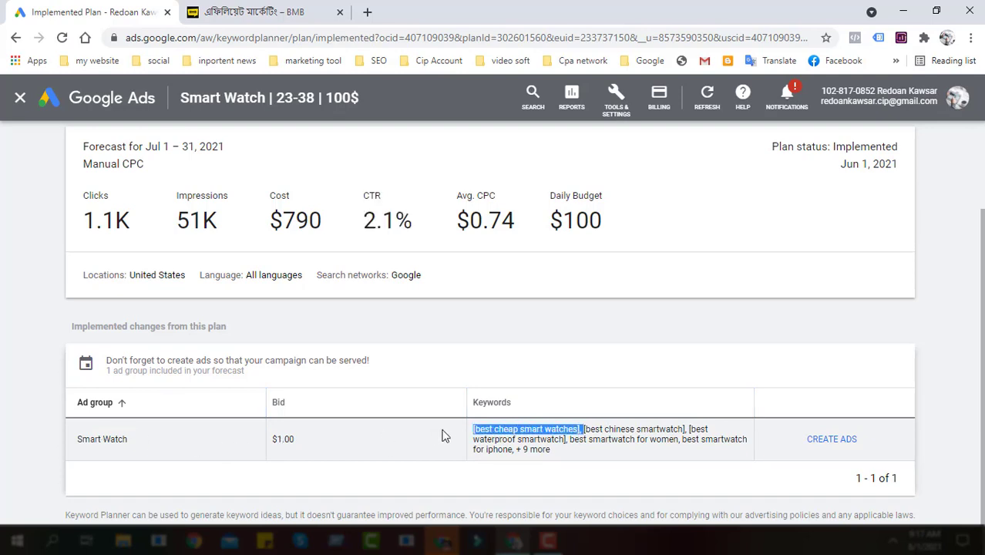
drag(640, 429, 700, 440)
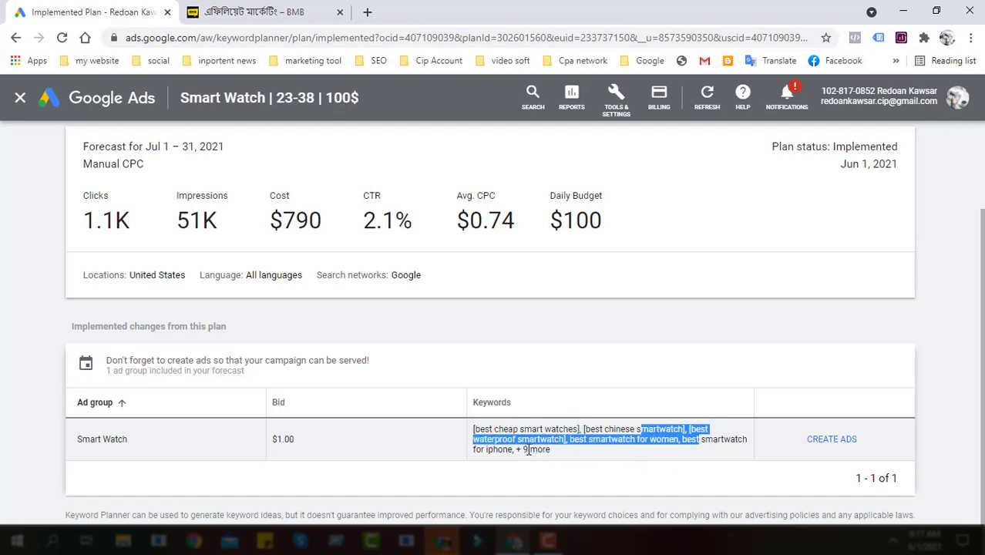
click(588, 461)
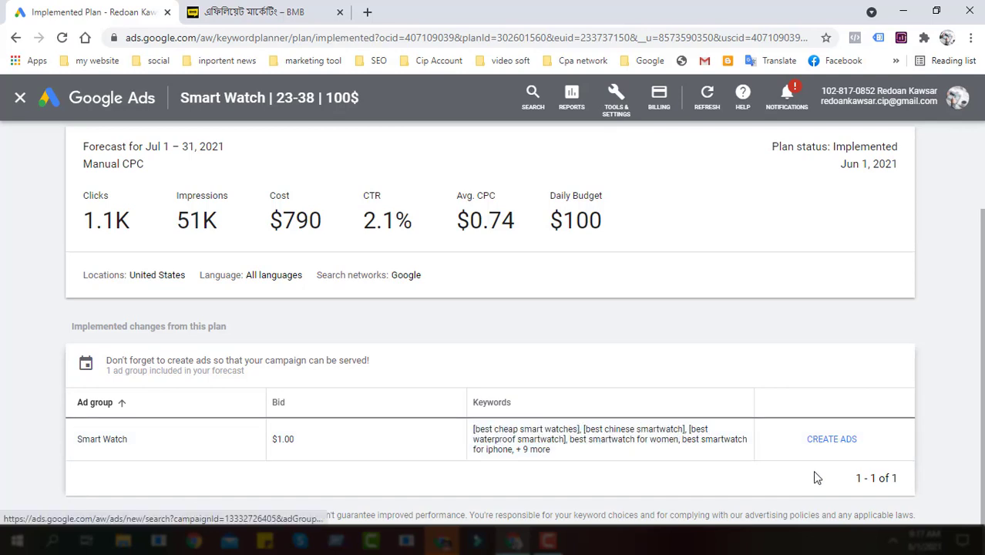
scroll(453, 282, down, 2)
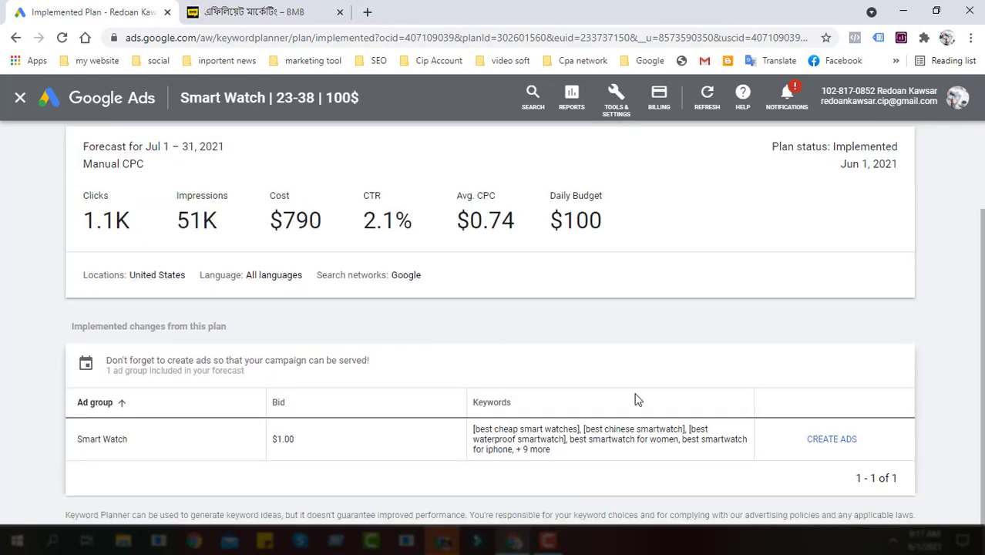
Open ad creation for the Smart Watch ad group and examine the responsive search ad form from final URL to descriptions and save options
click(819, 440)
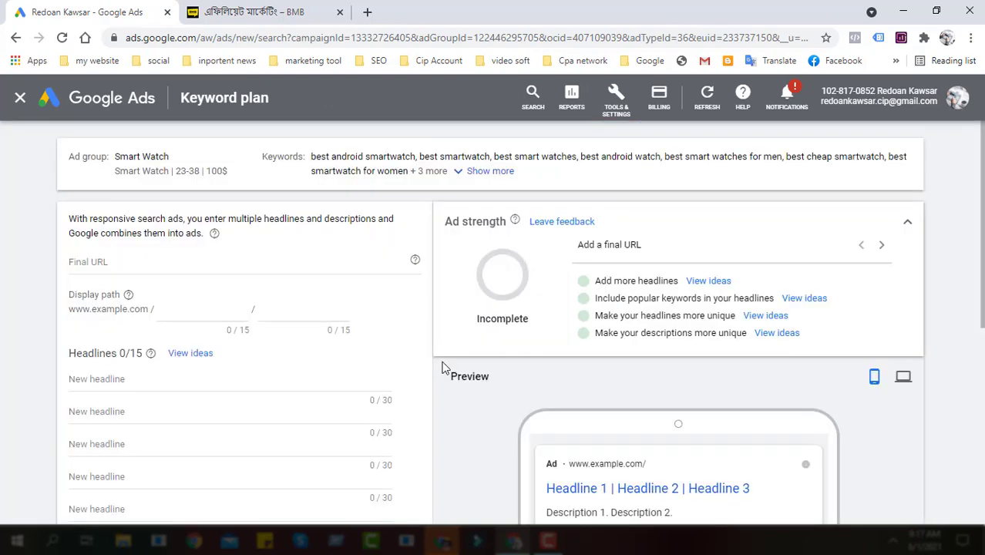
scroll(362, 308, down, 5)
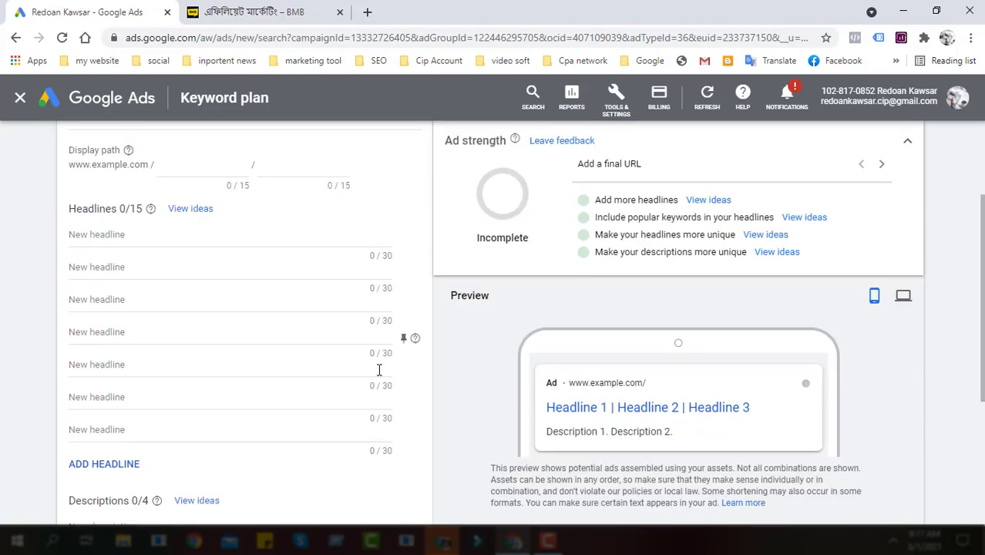
scroll(374, 425, up, 2)
scroll(356, 394, up, 3)
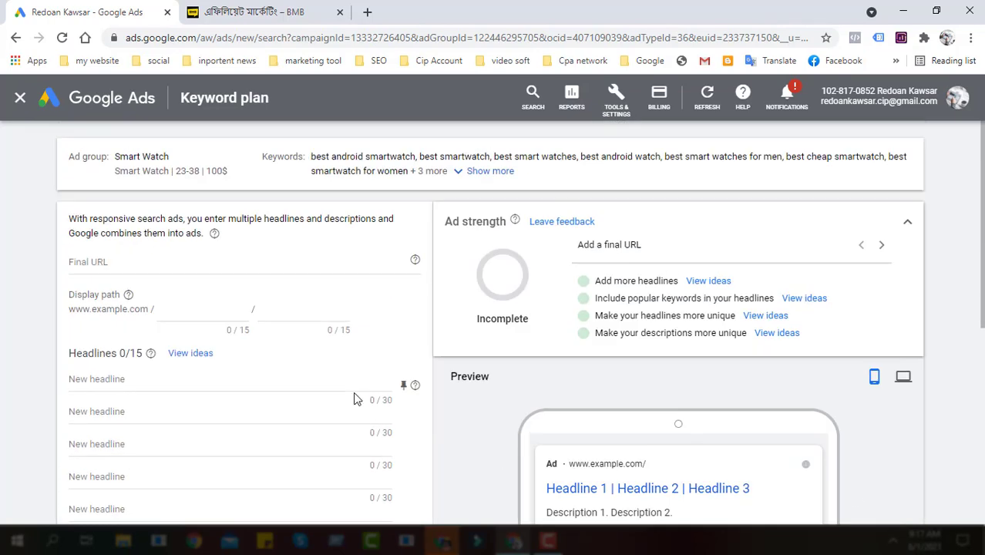
scroll(477, 315, down, 3)
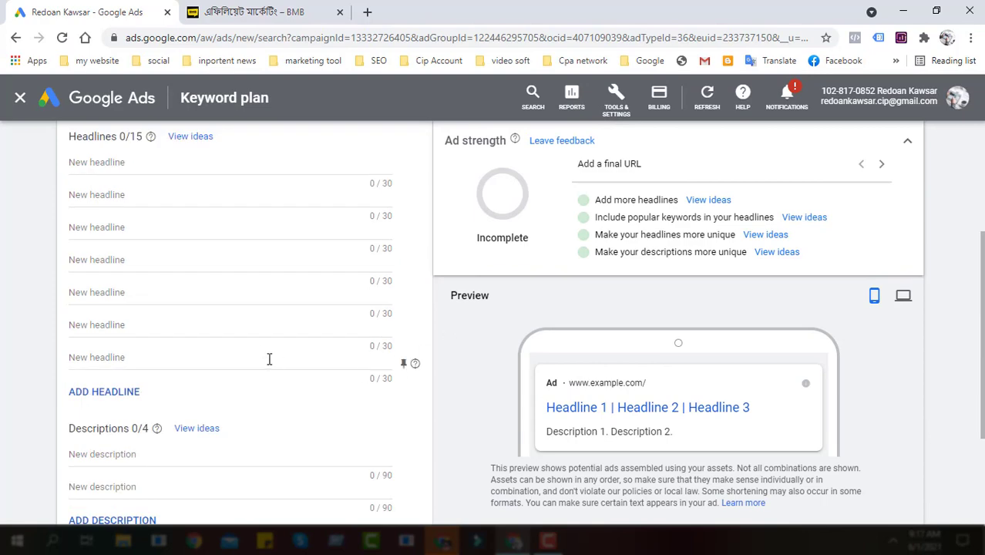
scroll(266, 357, up, 3)
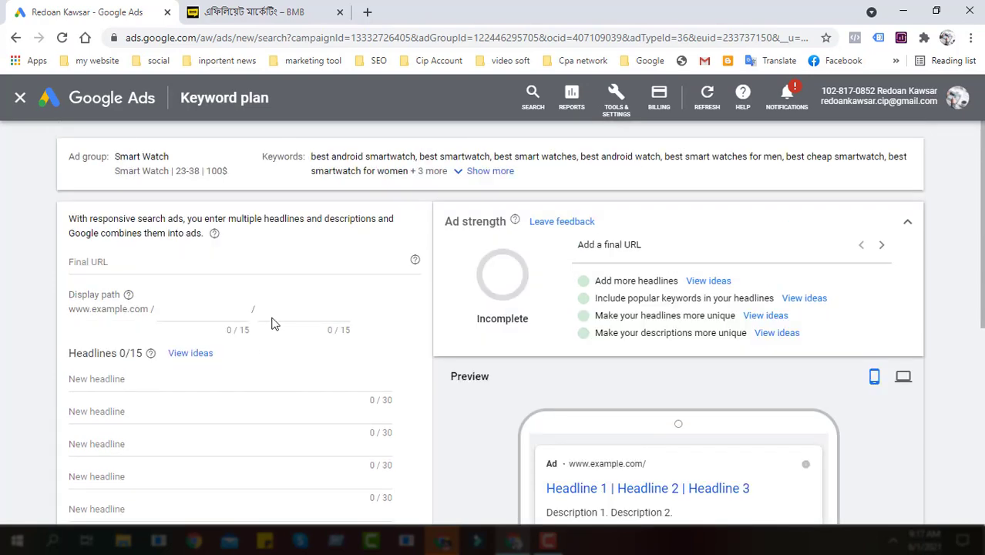
scroll(278, 299, down, 2)
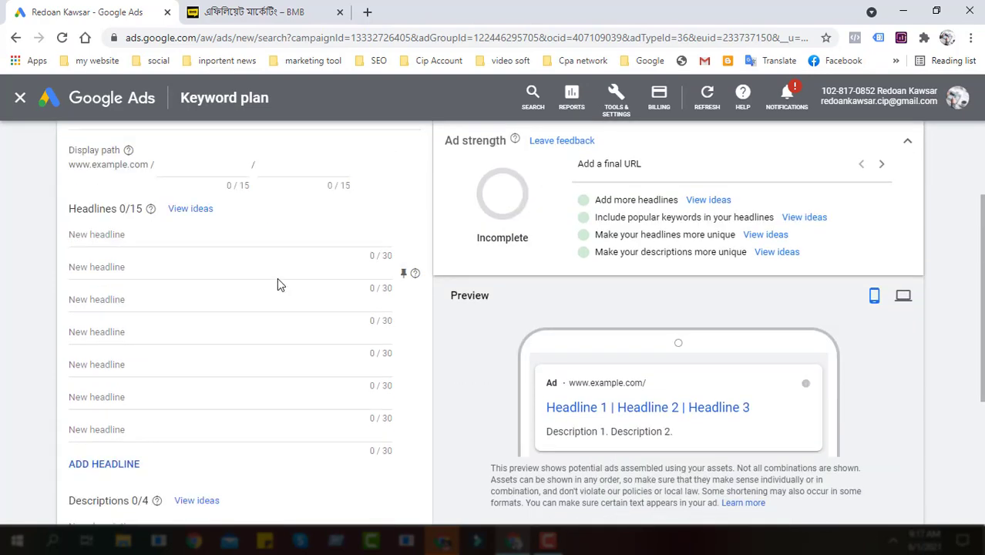
scroll(259, 292, down, 2)
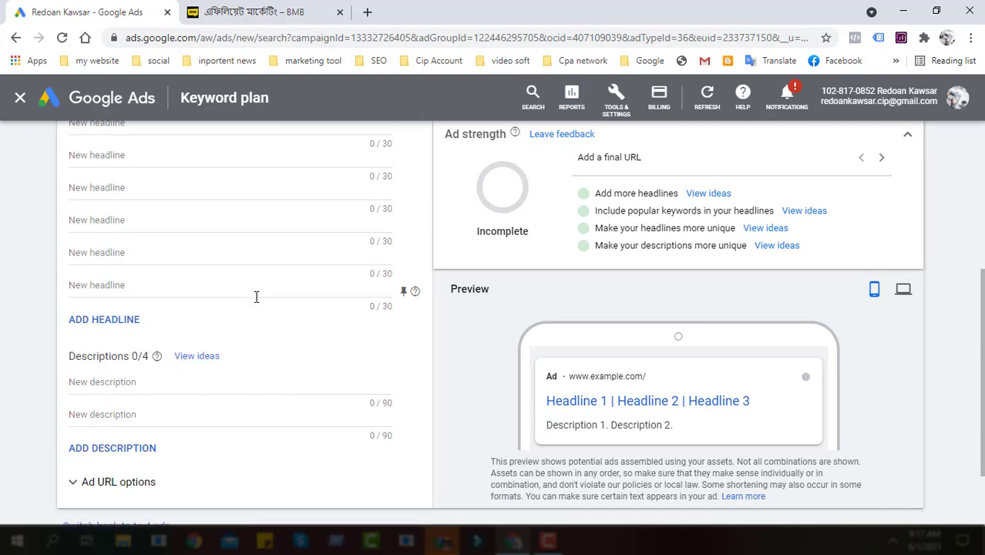
scroll(431, 340, down, 2)
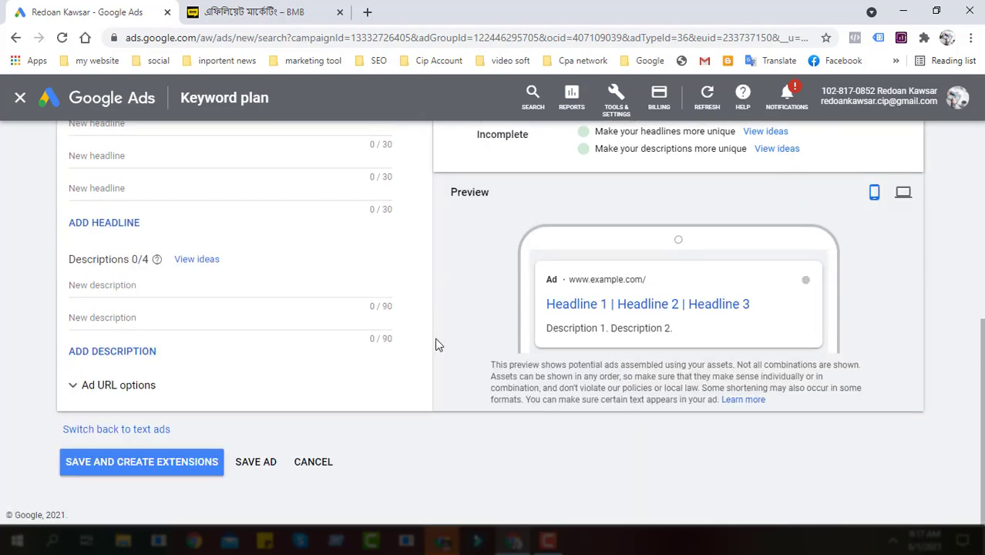
scroll(435, 339, up, 2)
scroll(435, 344, up, 2)
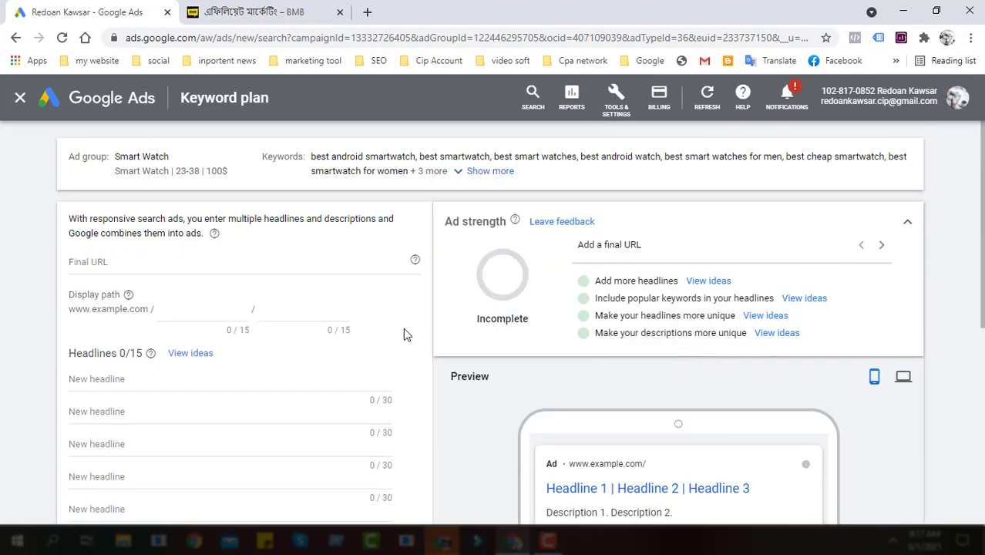
Leave the blank responsive search ad form and look over the Smart Watch ad group's ads list
click(630, 114)
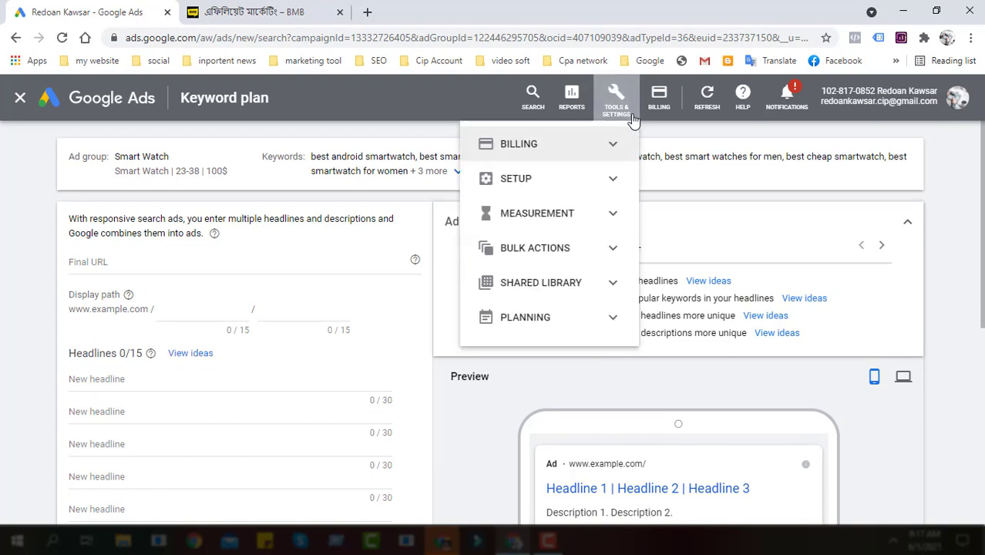
click(613, 319)
click(574, 347)
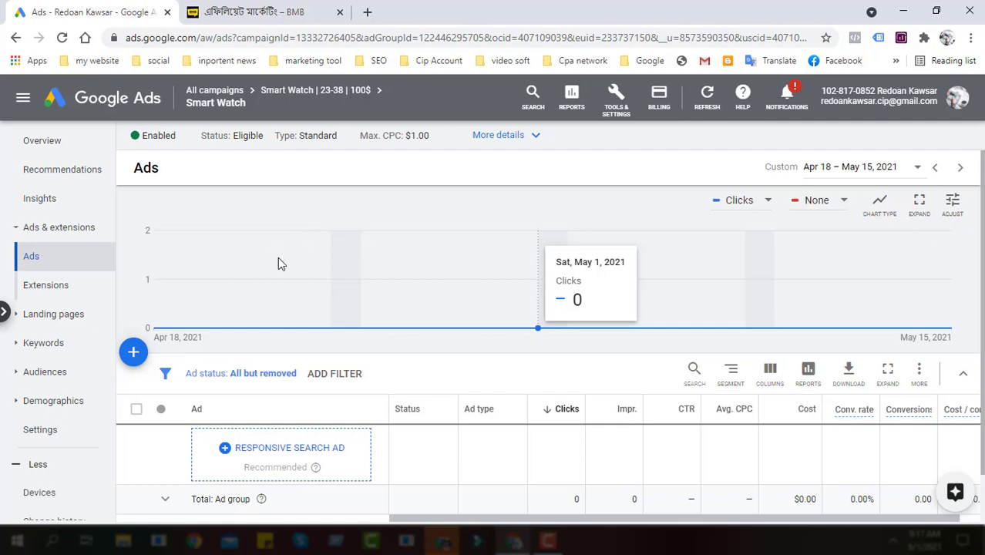
scroll(278, 259, down, 2)
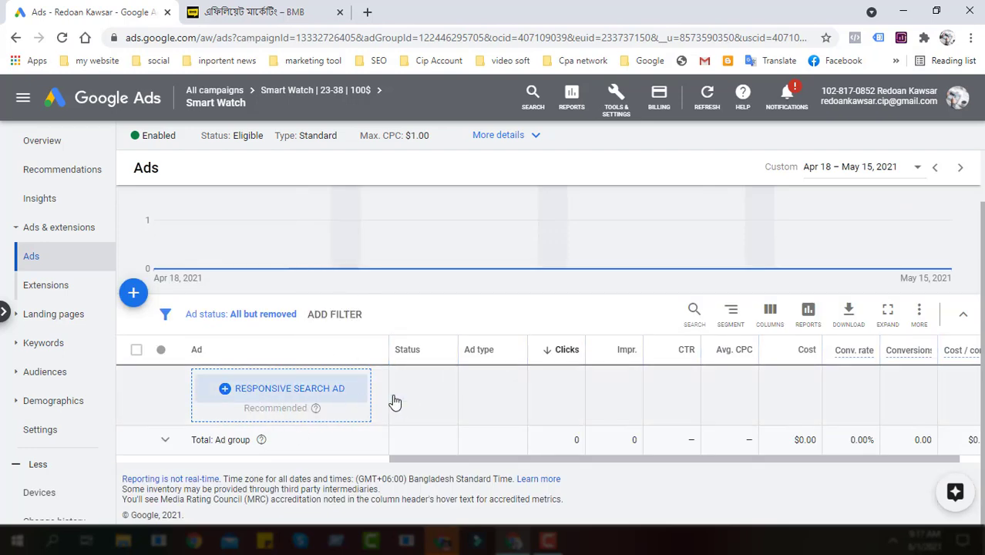
scroll(512, 406, up, 2)
Open the Performance Planner among the planning tools, and switch from it to the Keyword Planner home page
click(616, 104)
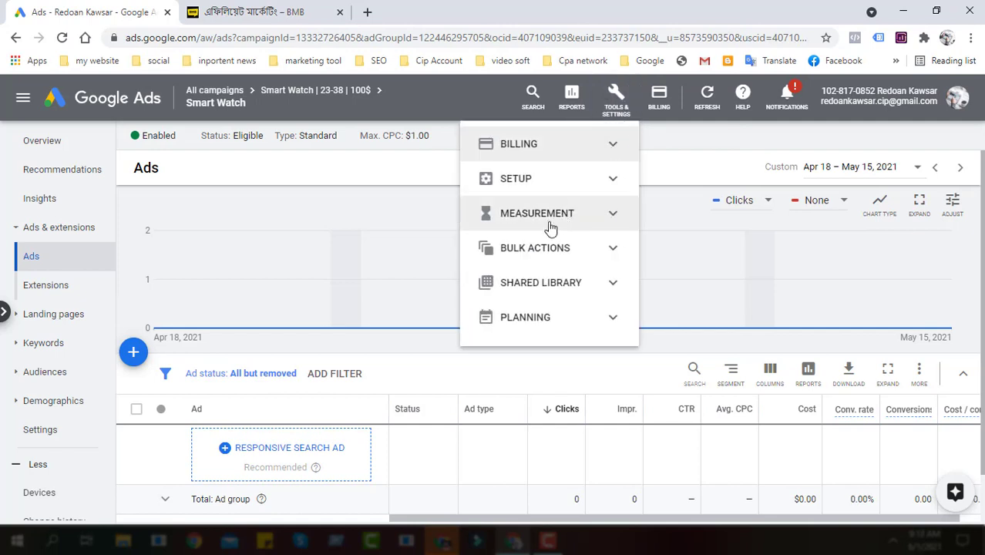
click(608, 320)
click(570, 348)
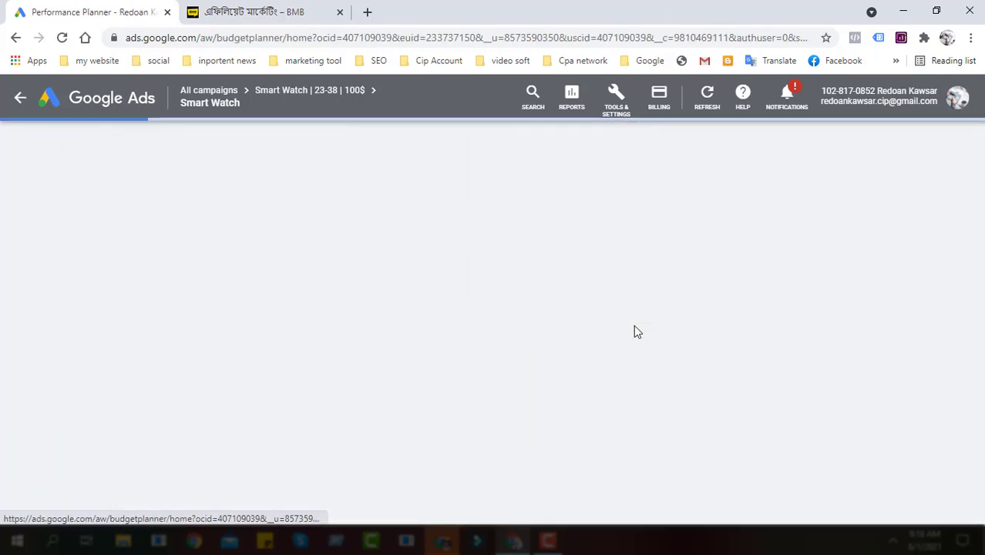
click(616, 96)
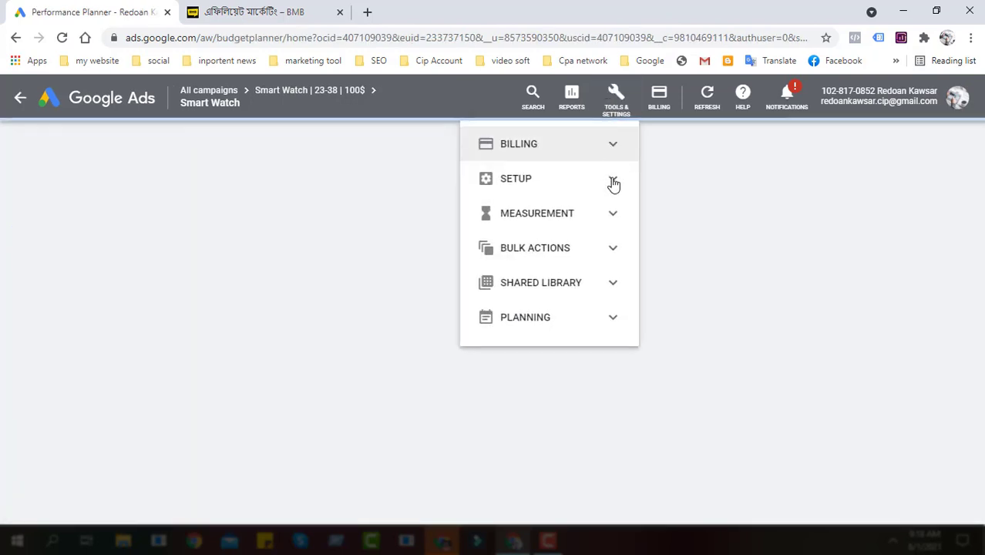
click(611, 325)
click(571, 373)
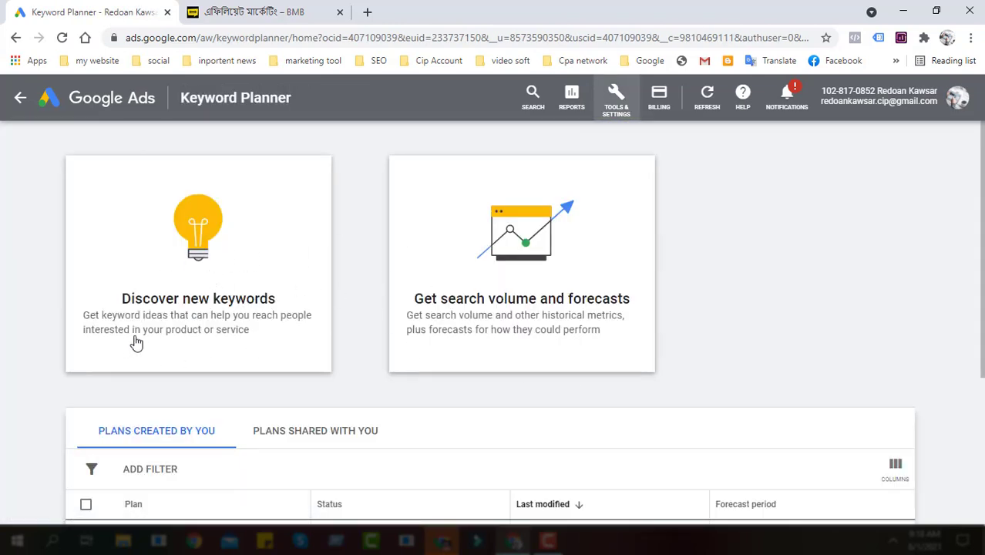
Open the "Smart Watch | 23-38 | 100$" campaign from the all-campaigns overview and review its keywords and targeted locations
click(91, 107)
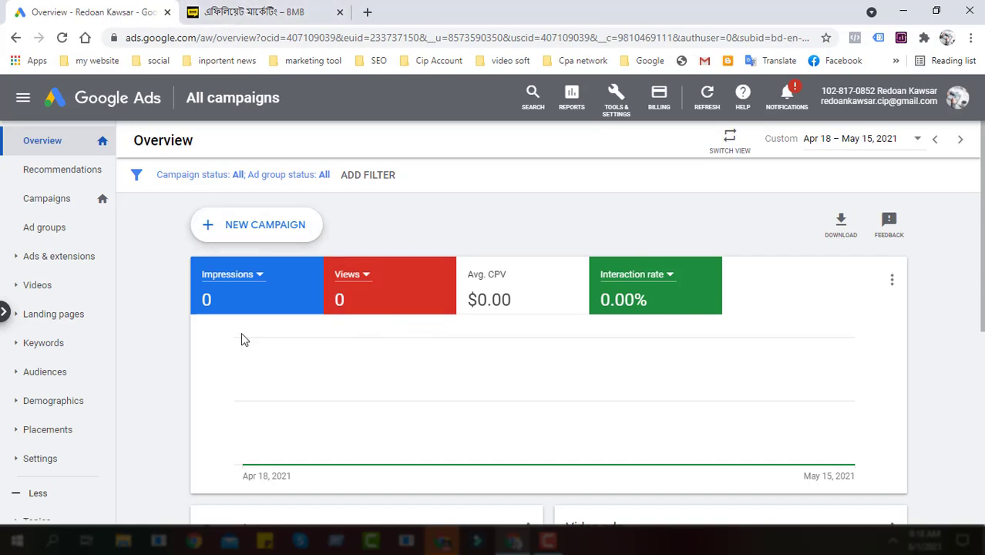
scroll(44, 340, down, 2)
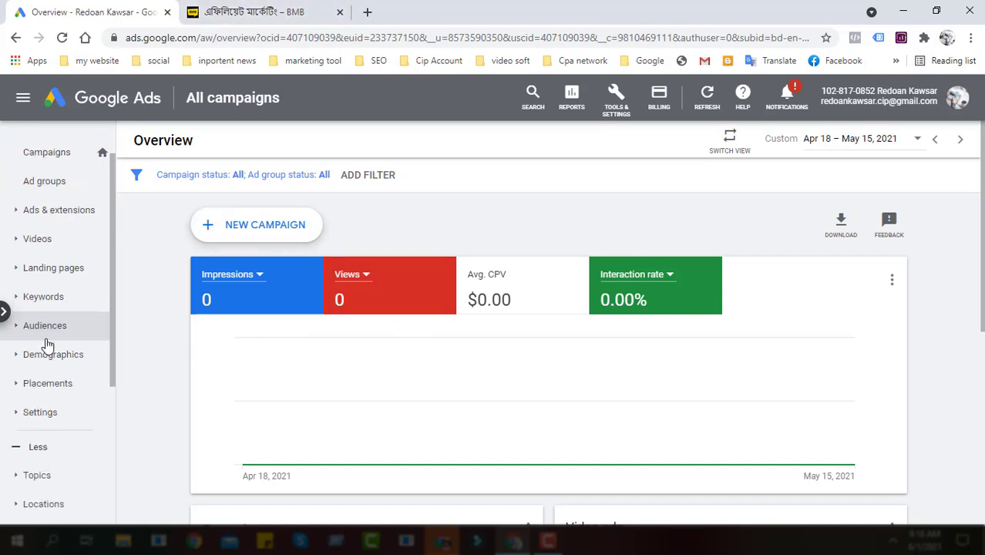
scroll(71, 380, down, 2)
scroll(214, 384, down, 5)
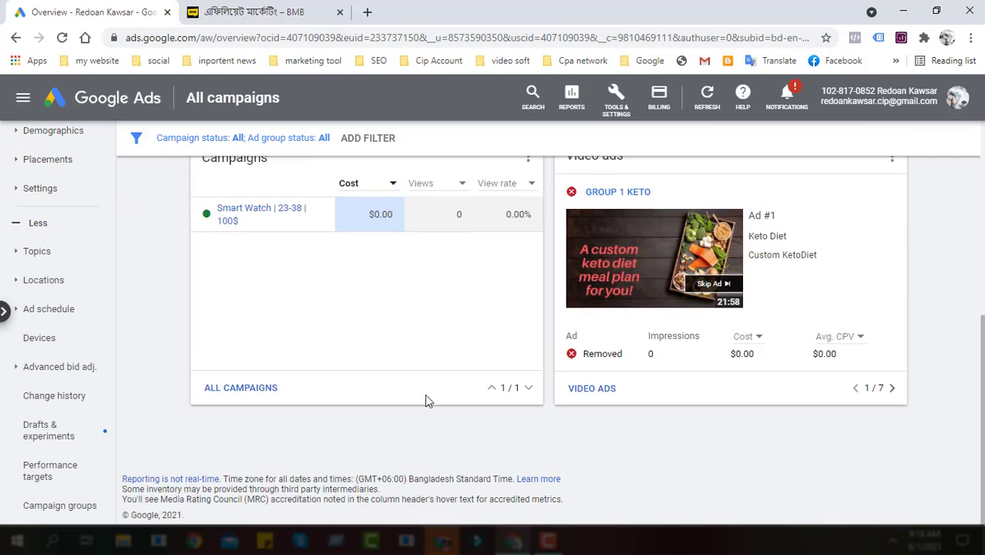
scroll(424, 397, up, 2)
click(264, 360)
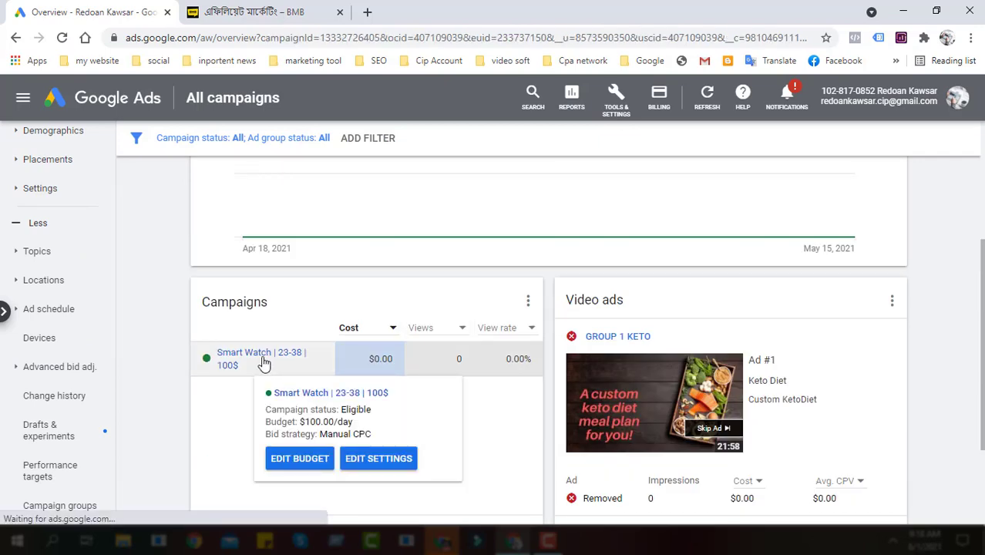
scroll(393, 356, down, 4)
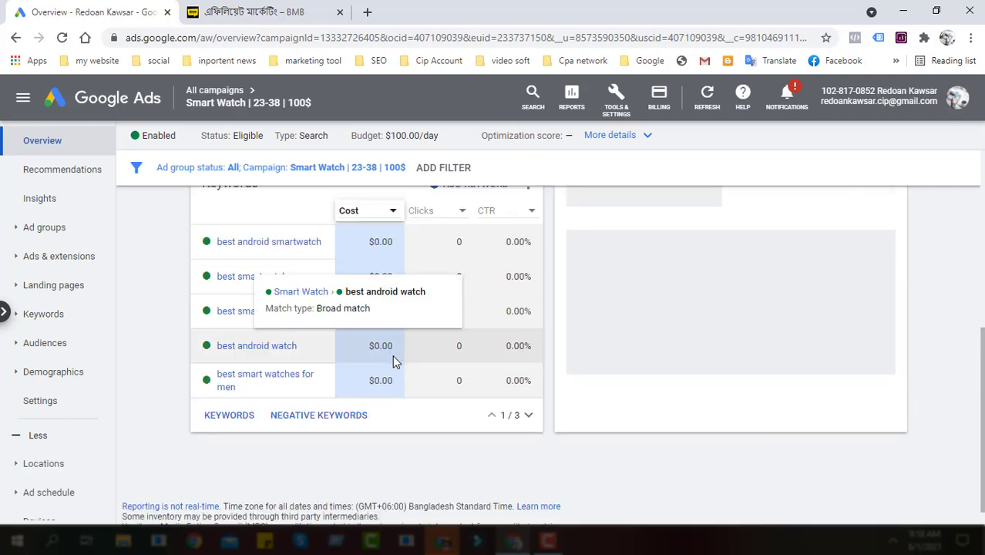
scroll(376, 383, up, 1)
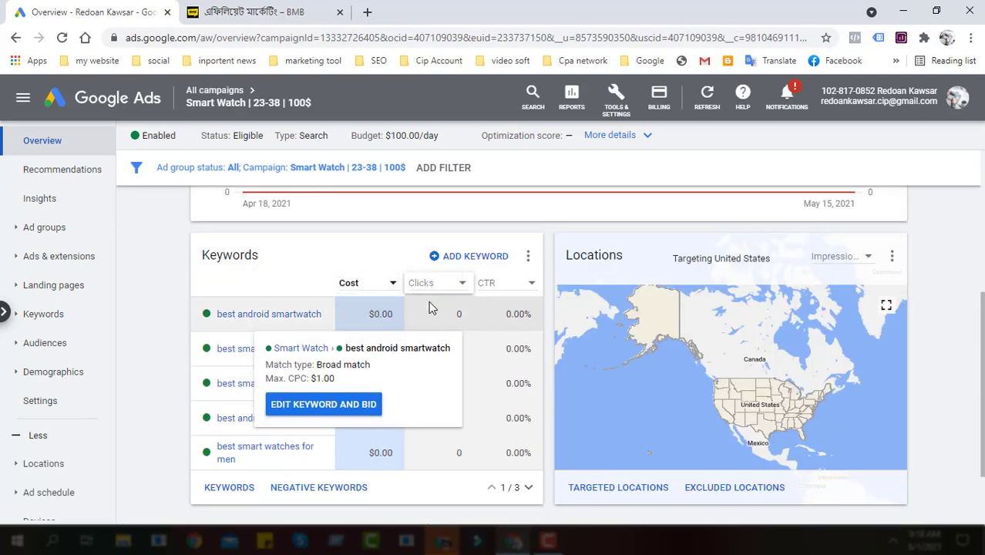
Return to the all-campaigns overview, open new campaign creation to look over the goal choices, and leave it again
scroll(389, 343, up, 4)
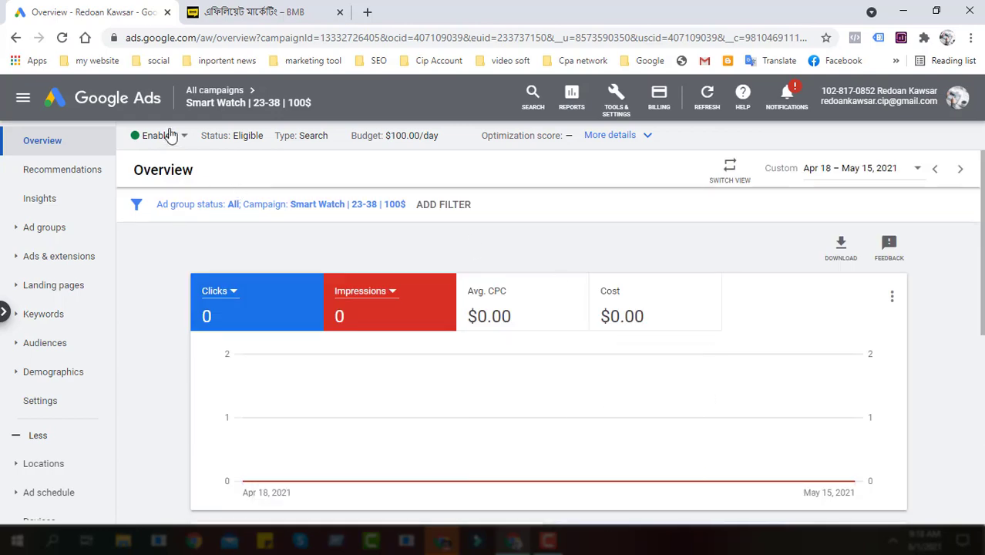
click(131, 106)
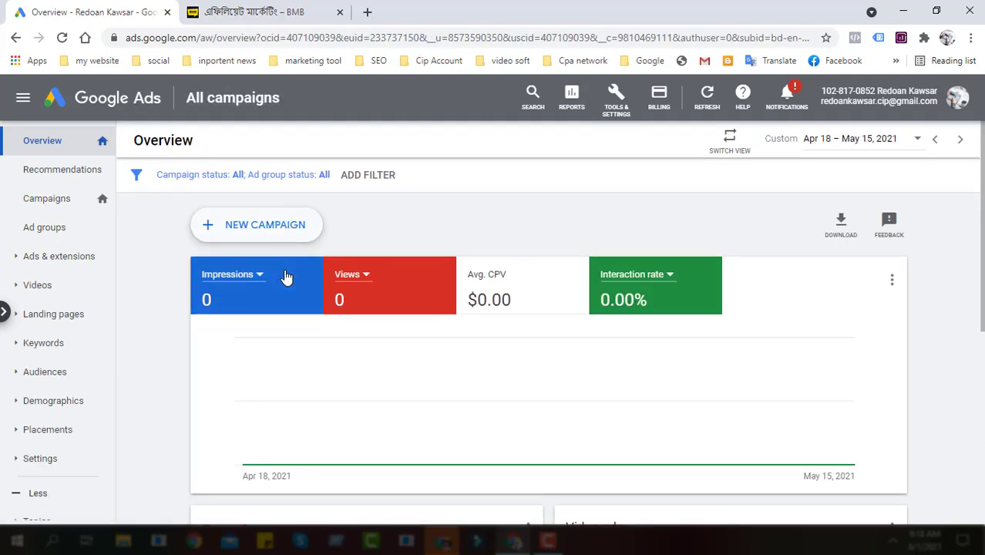
click(279, 231)
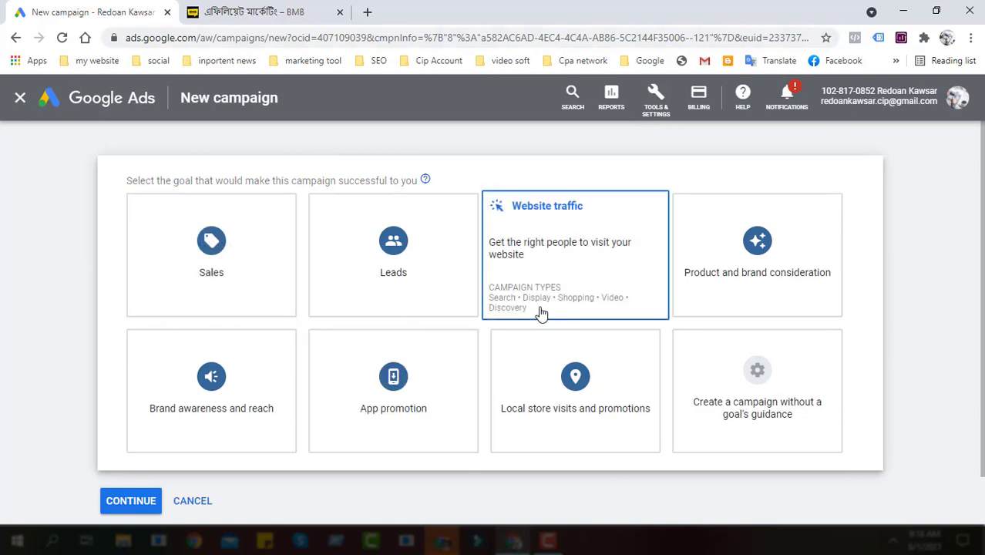
click(132, 112)
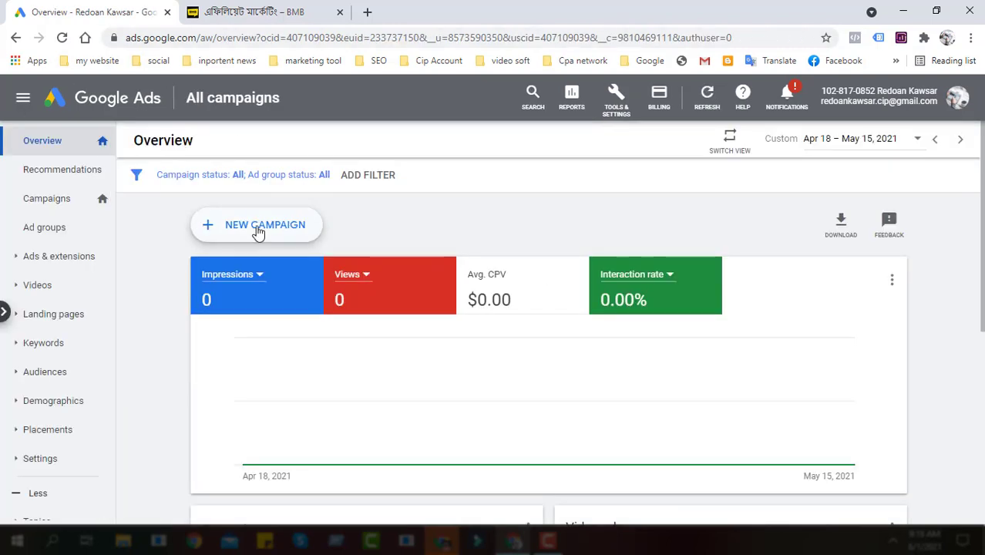
Start a new Search campaign with the Website traffic goal and continue to its settings without entering a business website
click(204, 227)
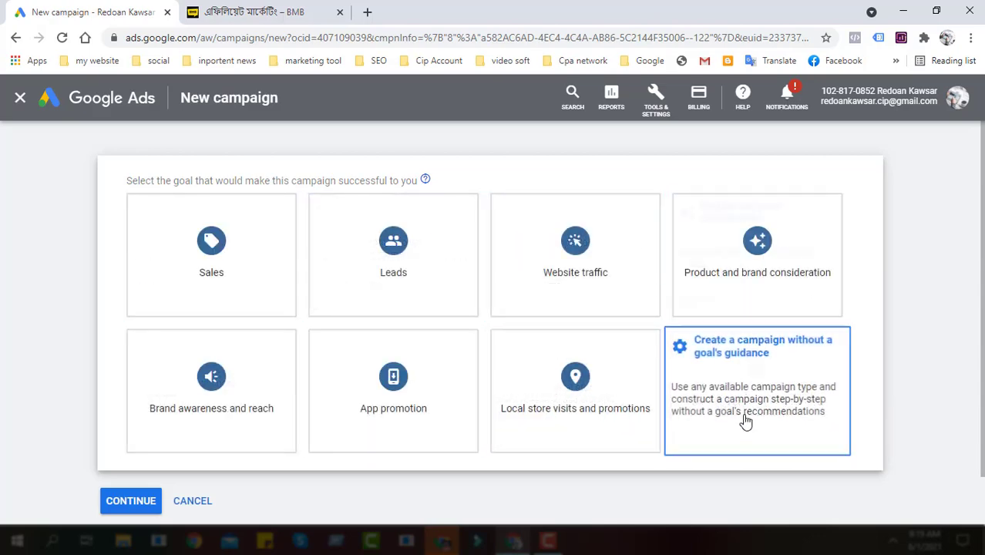
scroll(745, 424, down, 1)
scroll(246, 433, up, 1)
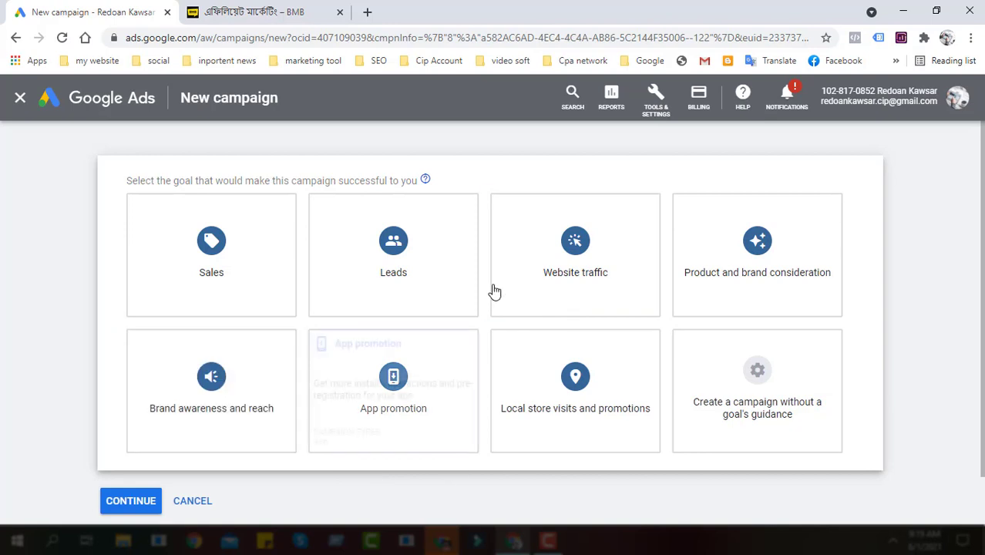
click(576, 268)
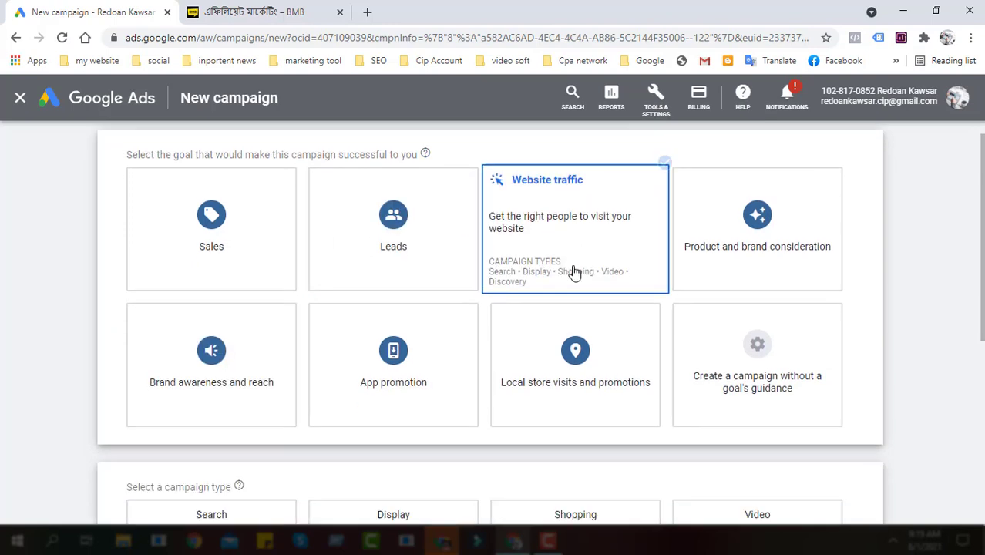
scroll(479, 347, down, 6)
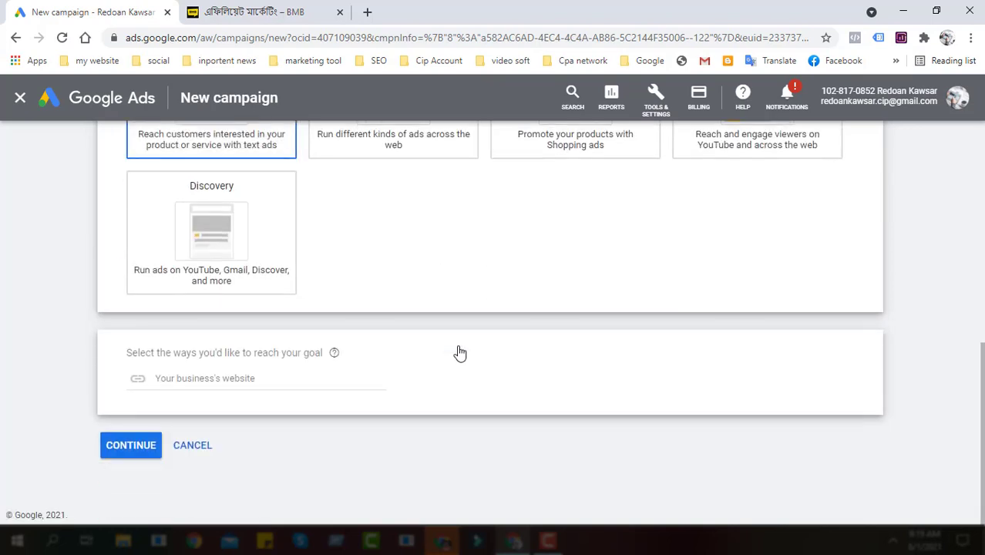
click(141, 456)
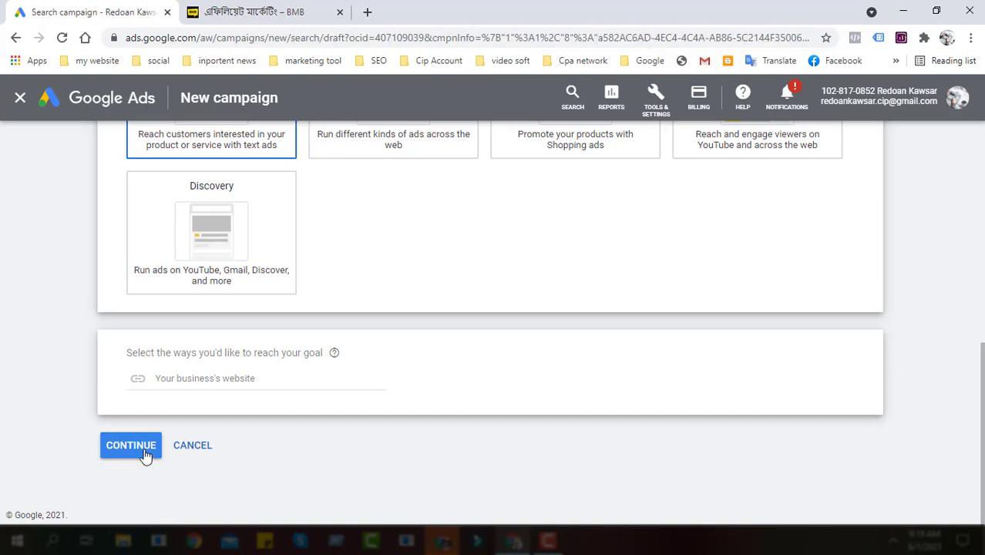
click(143, 455)
scroll(347, 369, up, 5)
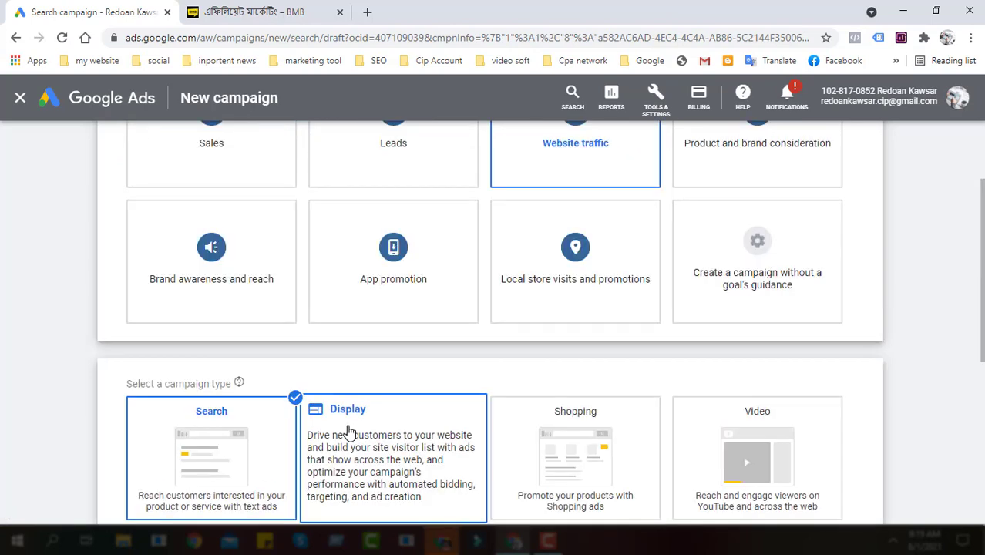
scroll(347, 431, down, 2)
scroll(260, 469, down, 3)
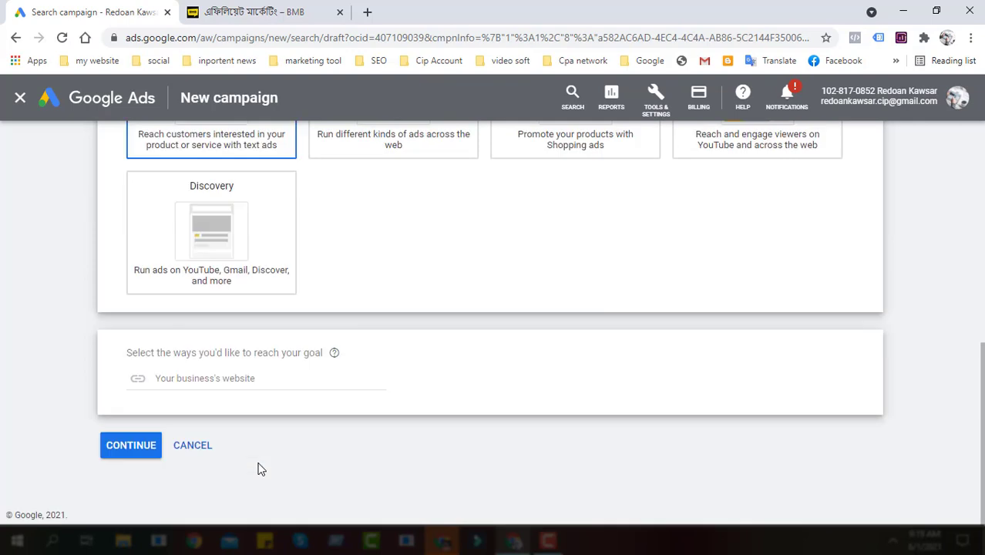
click(201, 379)
right_click(201, 379)
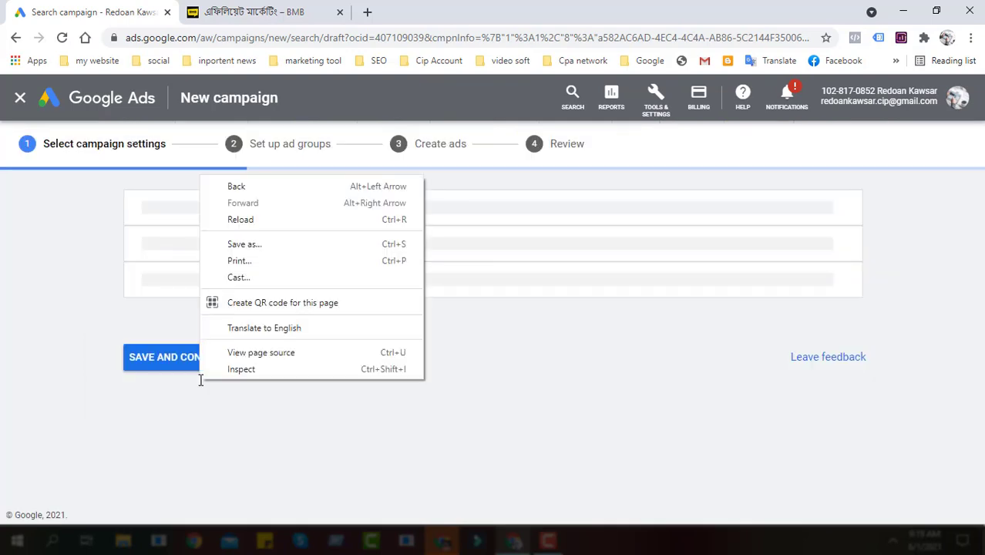
click(380, 447)
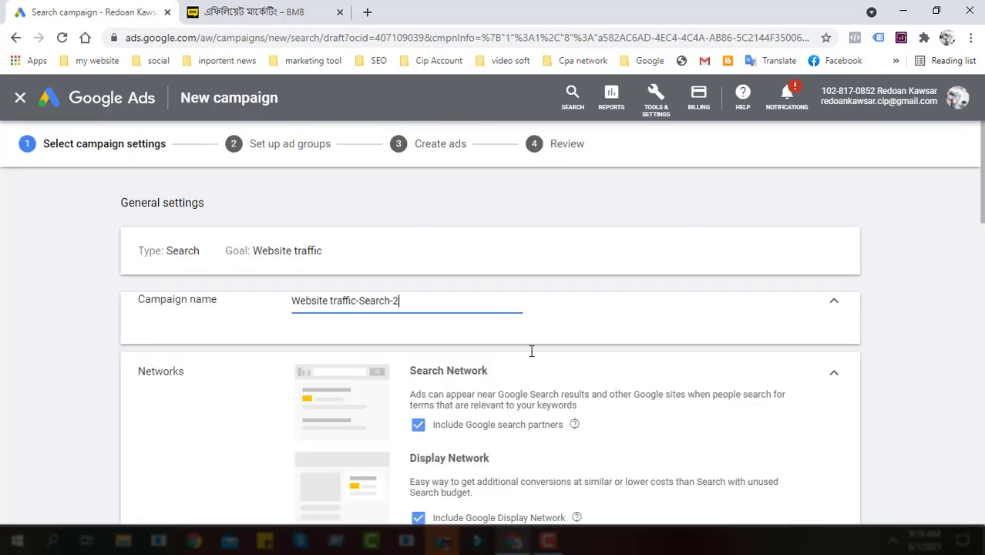
Start the guide about automatically saved campaign drafts, go through its four tips, and finish it
scroll(571, 317, down, 3)
scroll(570, 317, down, 5)
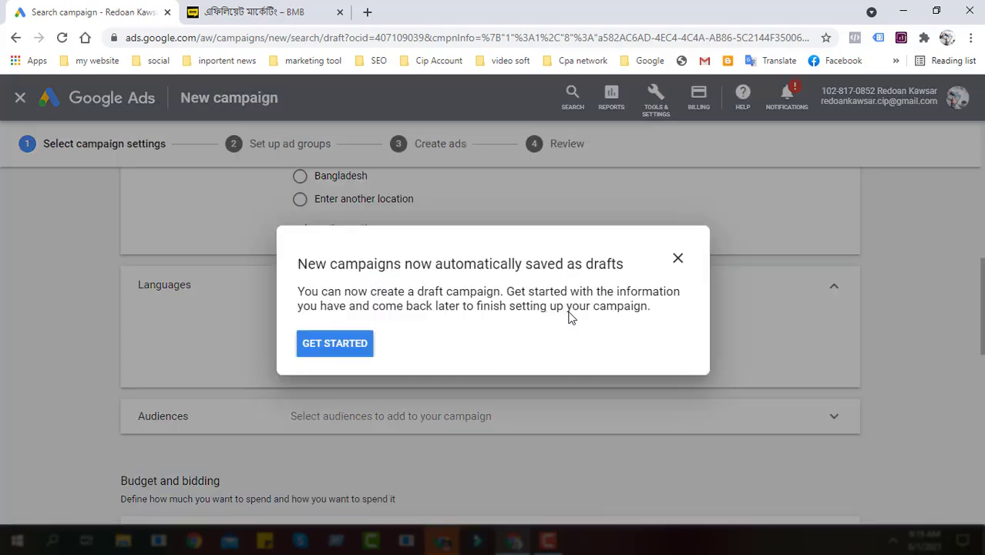
drag(311, 284, 599, 263)
click(675, 260)
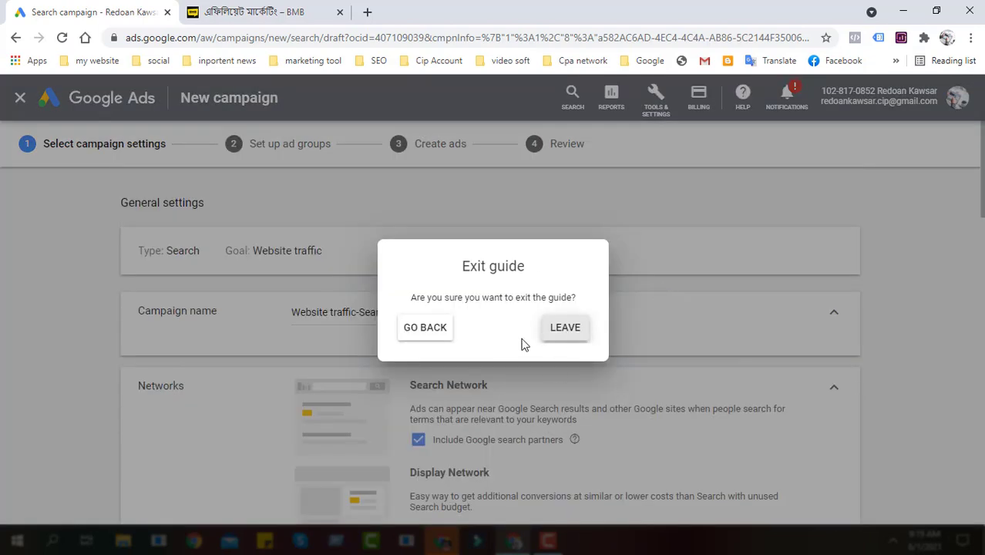
click(401, 328)
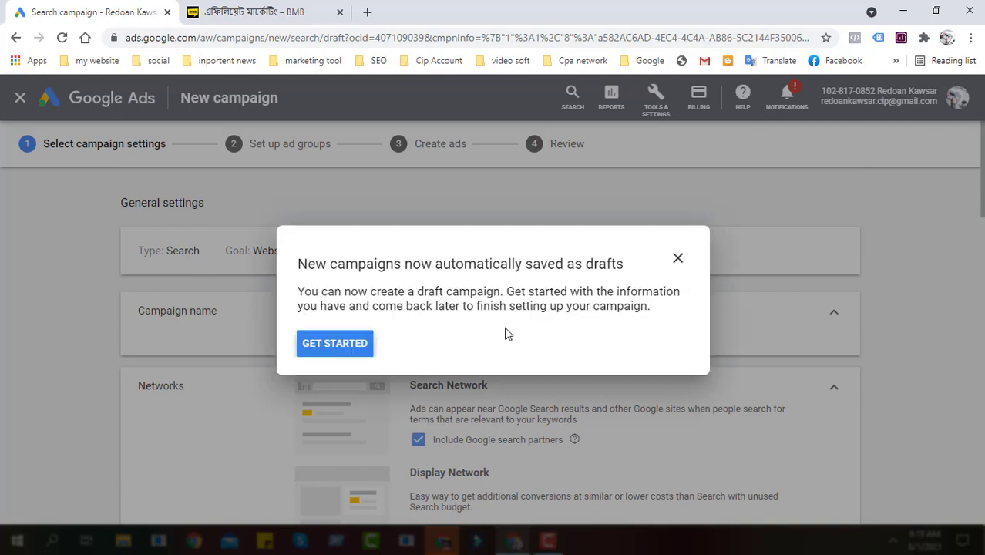
click(341, 344)
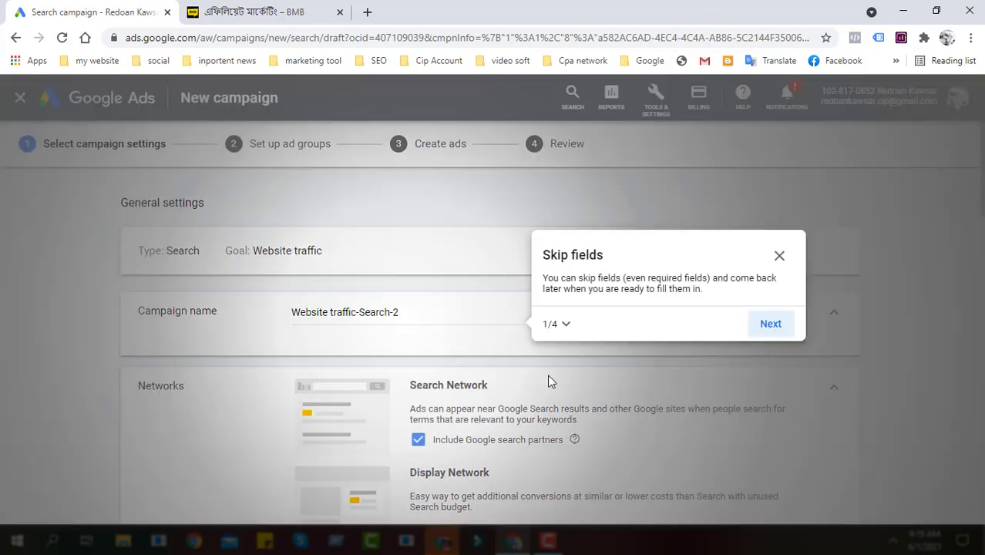
click(763, 325)
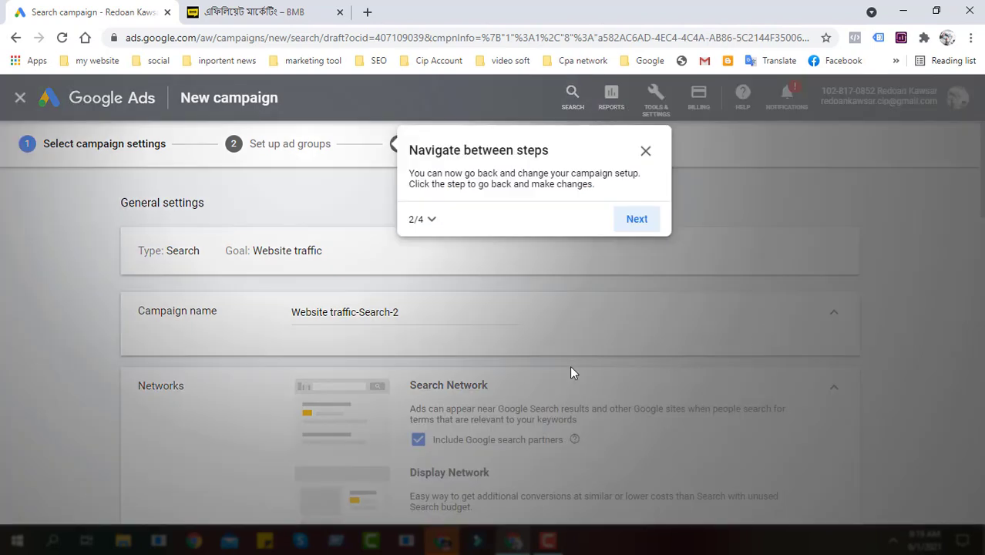
click(634, 231)
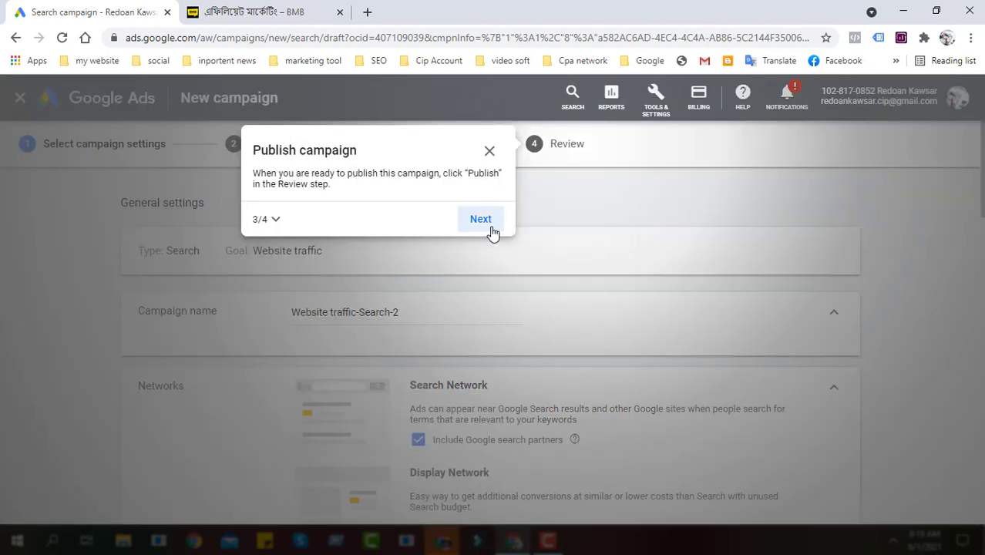
click(492, 231)
click(308, 343)
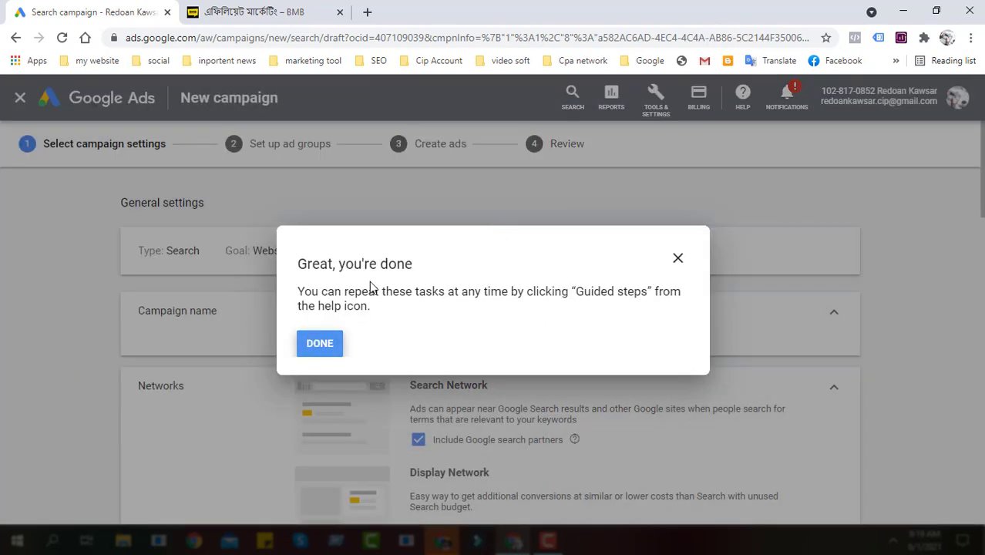
click(574, 344)
Look over the new campaign's settings, from networks and languages to budget, bidding and ad extensions
scroll(550, 305, down, 12)
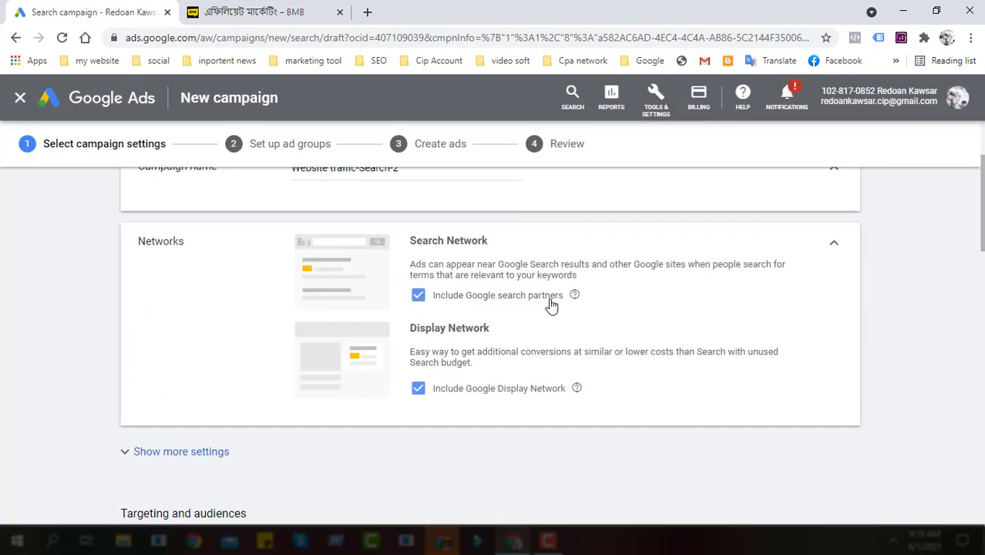
scroll(562, 305, down, 4)
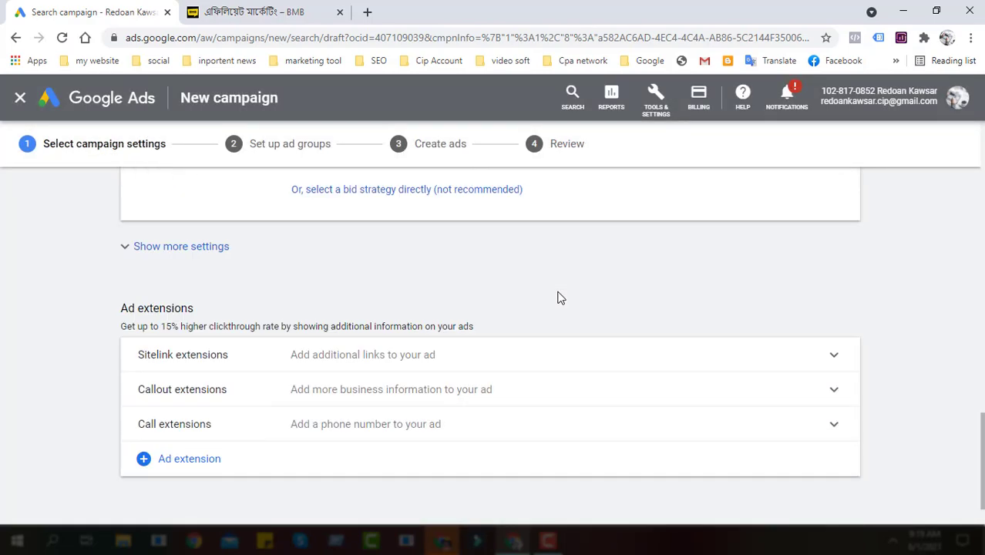
scroll(573, 361, up, 2)
right_click(576, 372)
scroll(576, 372, up, 1)
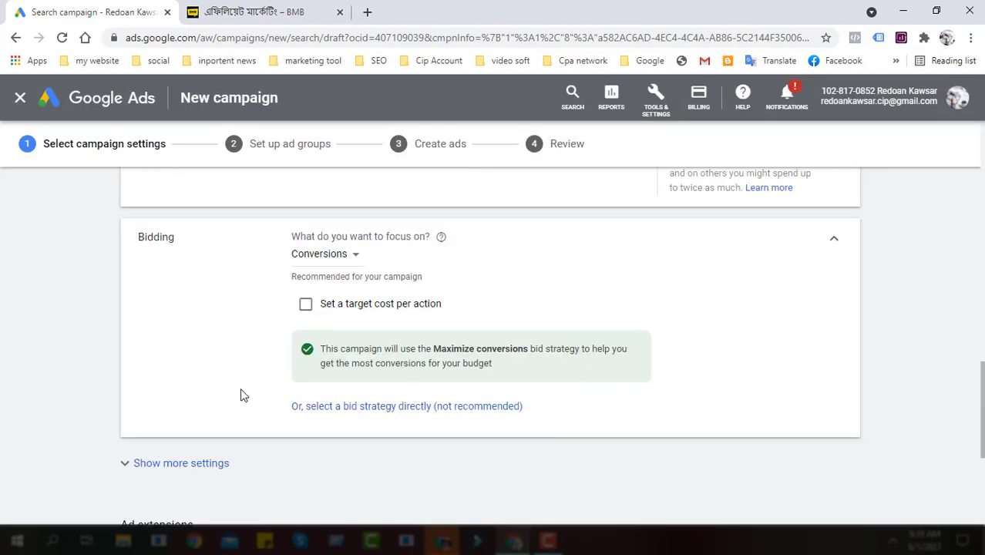
scroll(633, 392, up, 4)
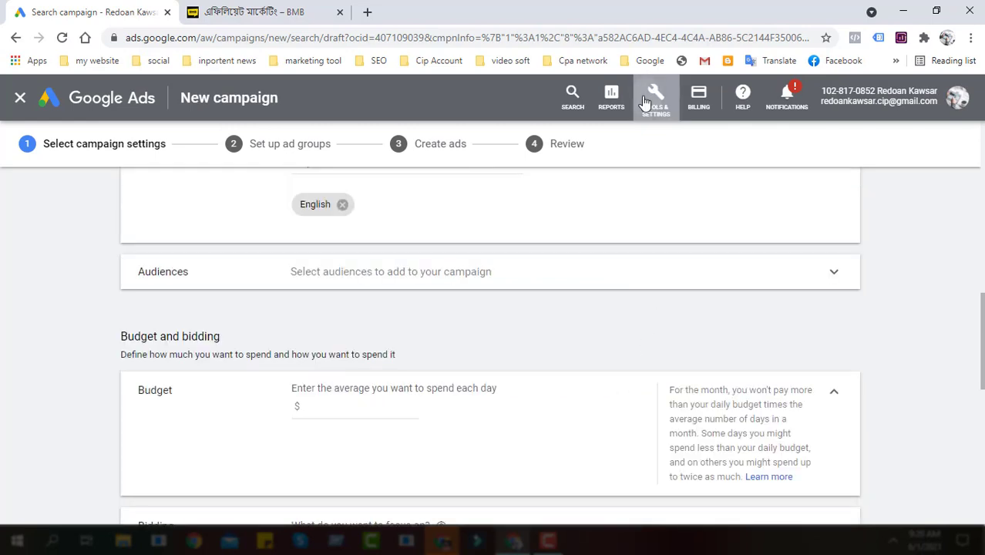
Switch to Keyword Planner from the planning tools, discarding the campaign draft, and look over the plans created in this account
click(654, 99)
click(655, 316)
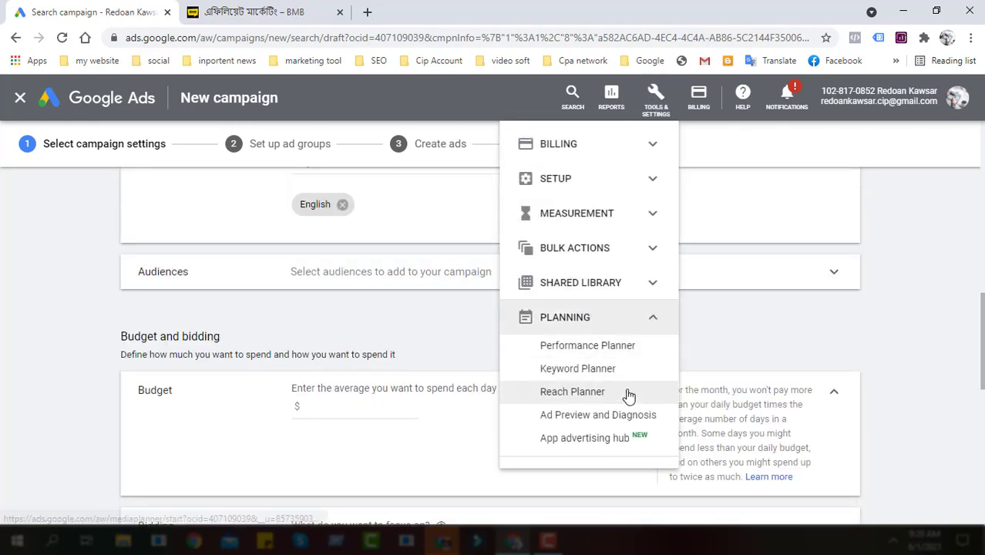
click(619, 369)
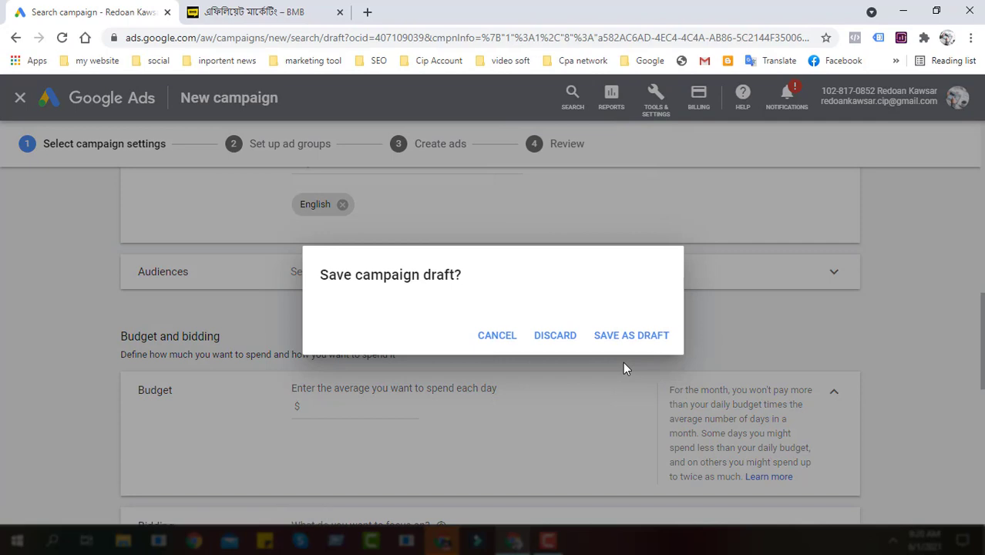
click(549, 336)
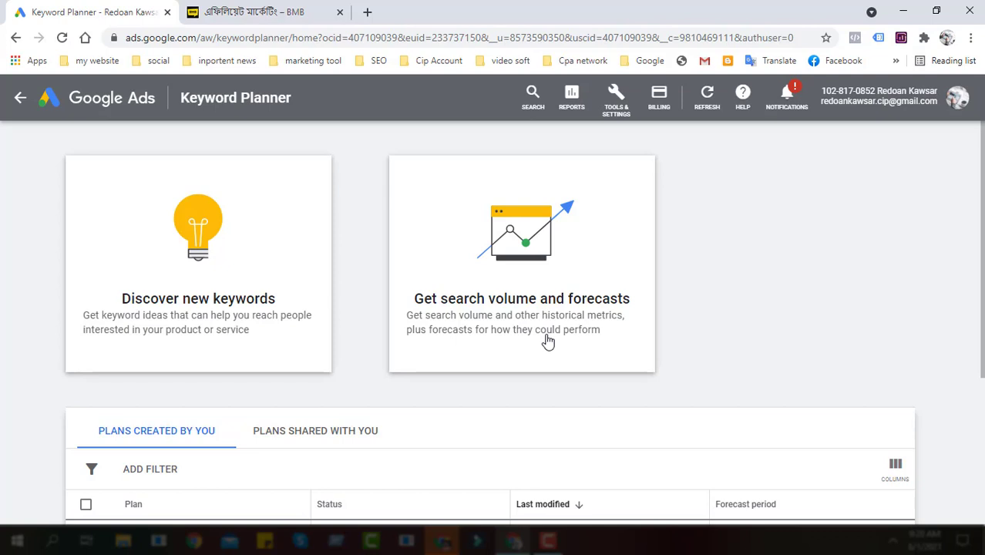
scroll(572, 323, down, 3)
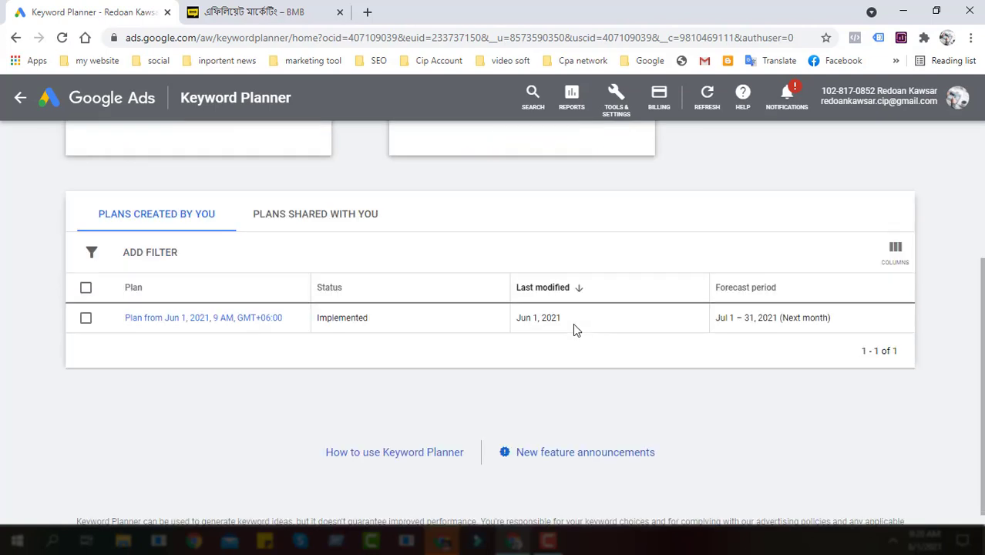
Return to the all-campaigns overview and look over its performance chart and campaign list
scroll(572, 323, up, 3)
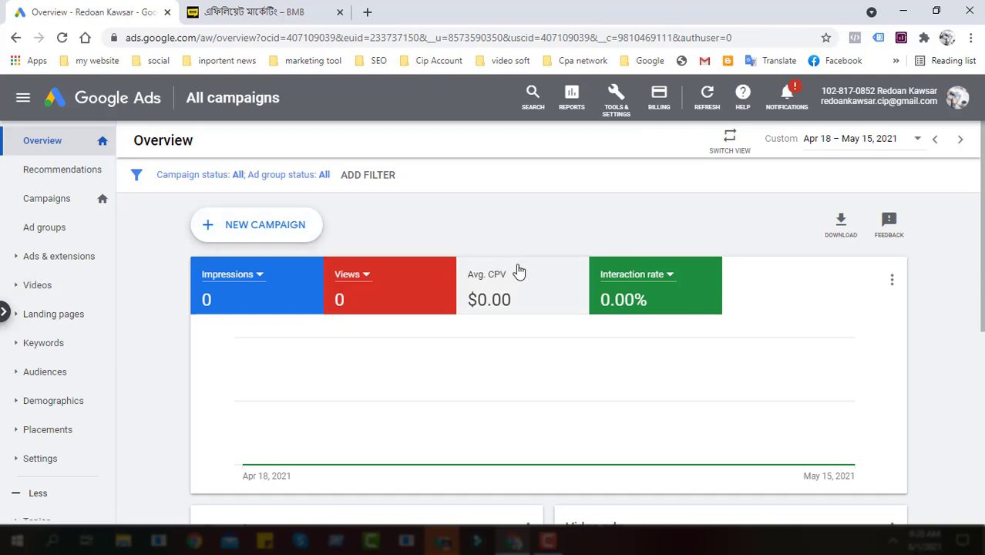
scroll(518, 274, down, 1)
scroll(516, 275, down, 4)
scroll(513, 278, up, 4)
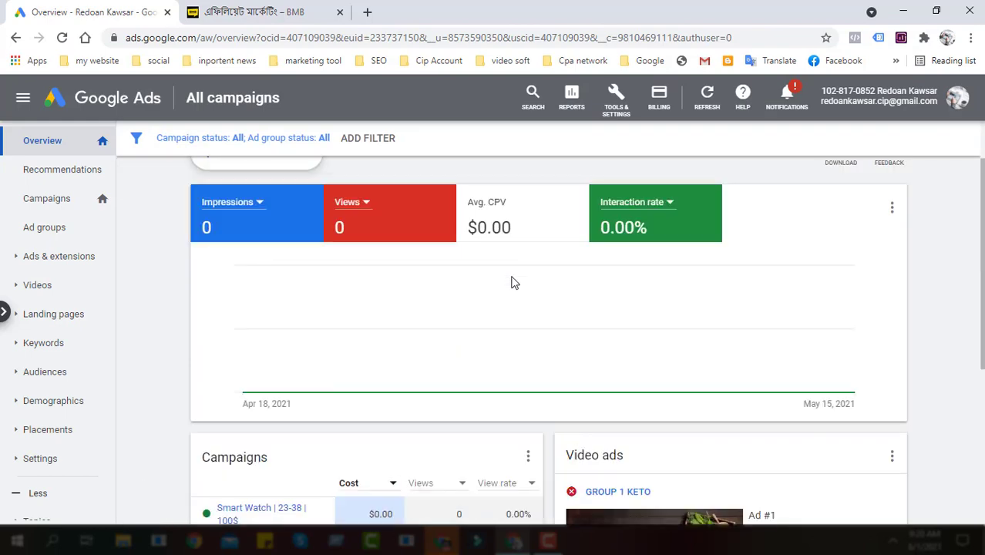
scroll(513, 278, down, 2)
scroll(512, 279, up, 3)
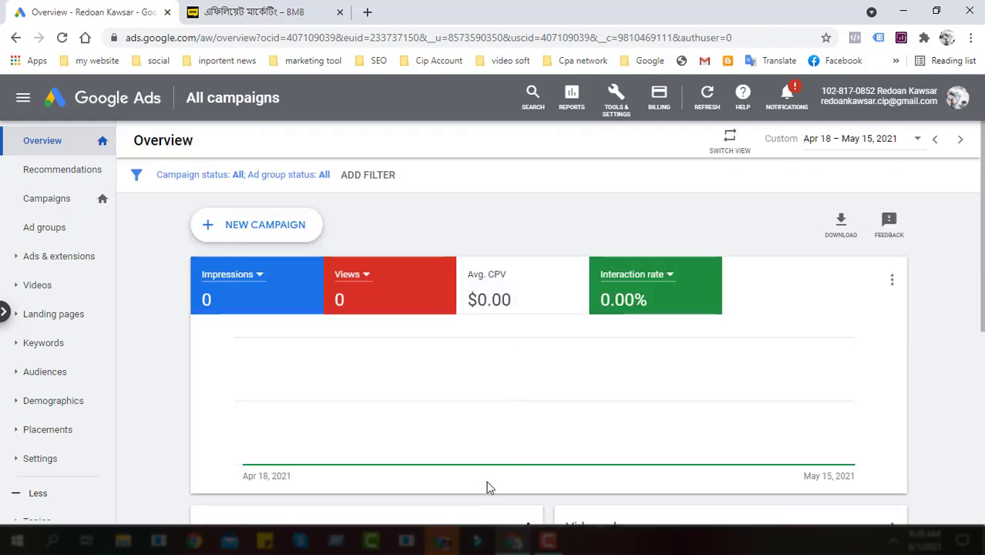